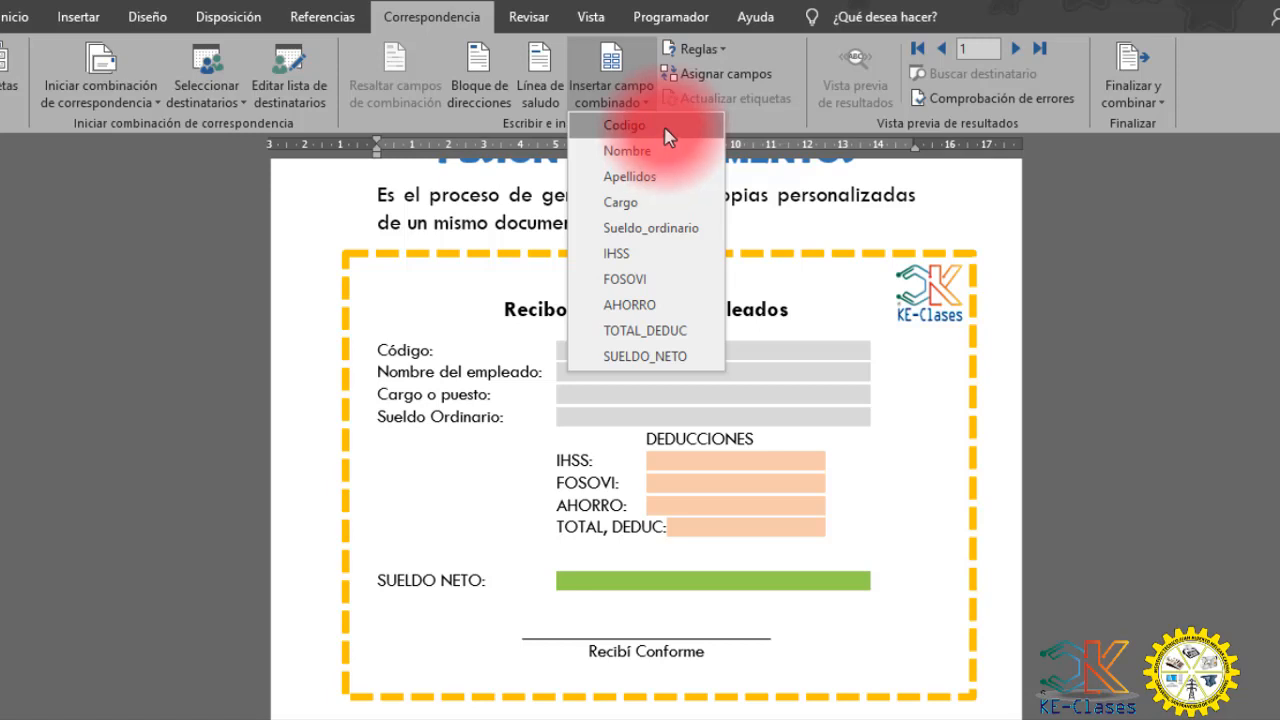
# - Insert the Codigo, Nombre and Cargo merge fields beside the Código, Nombre del empleado and Cargo o puesto labels of the receipt
pyautogui.click(668, 137)
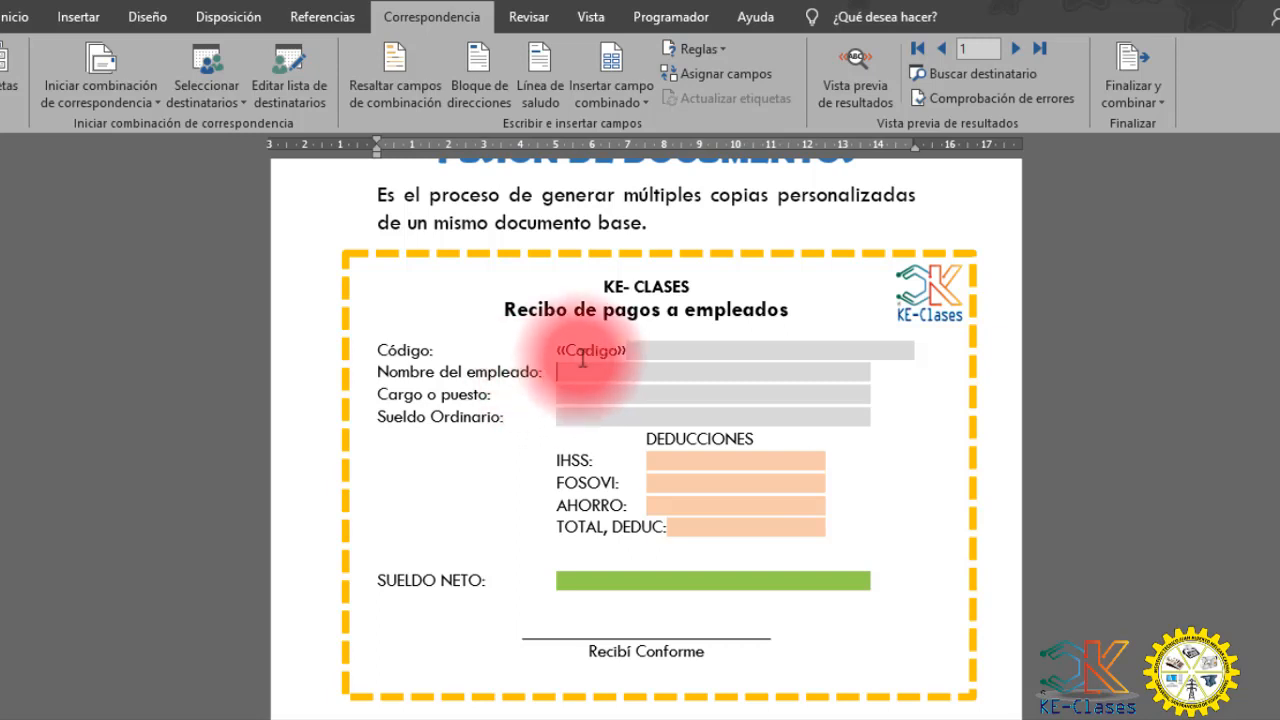
pyautogui.click(627, 106)
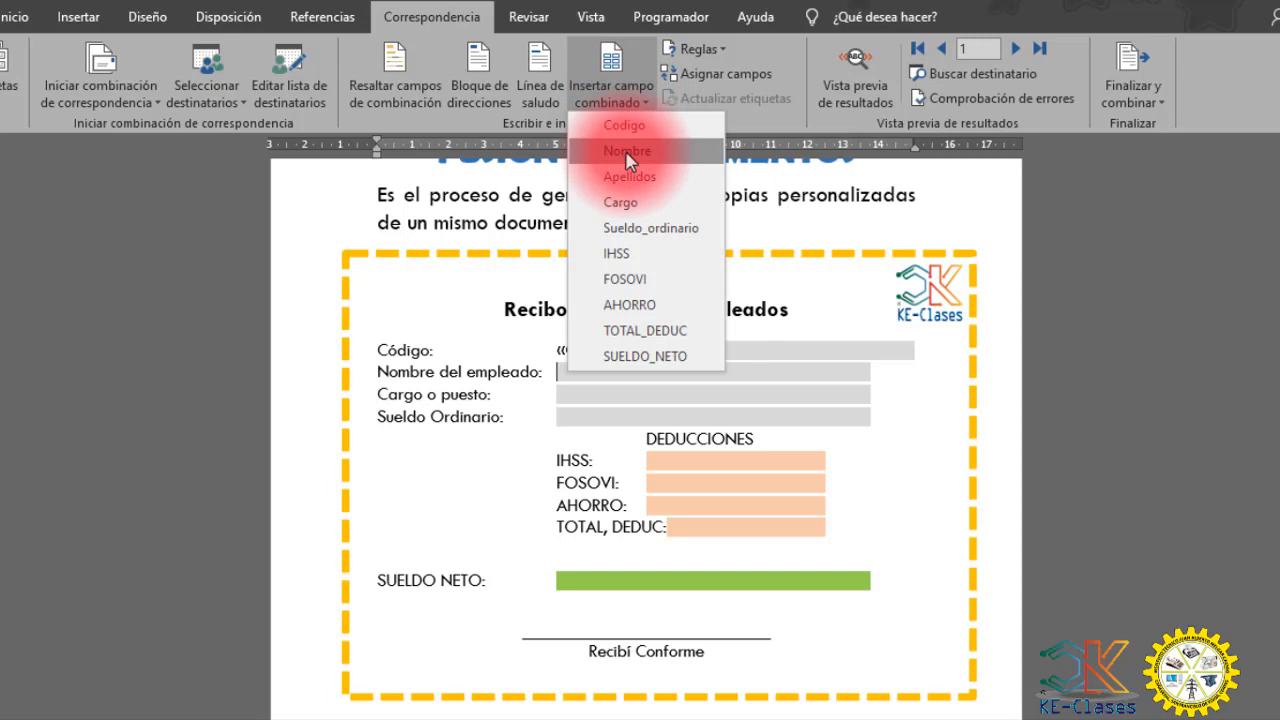
pyautogui.click(627, 154)
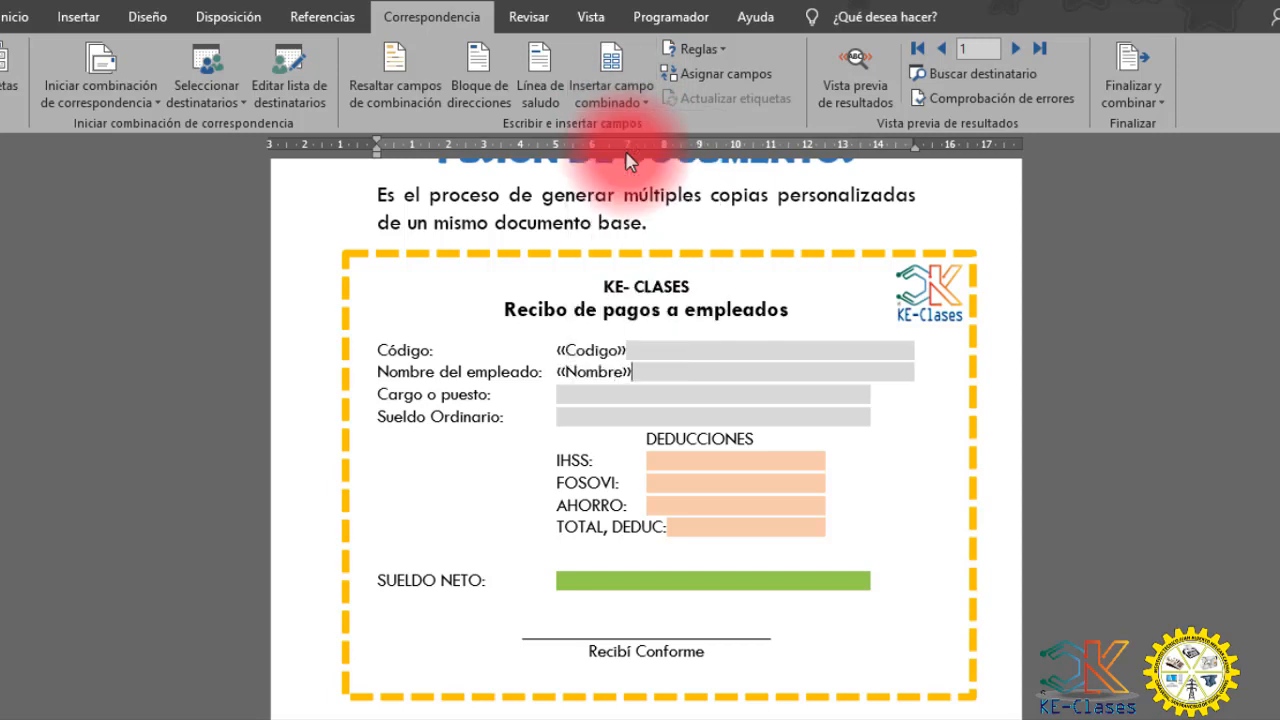
pyautogui.click(591, 394)
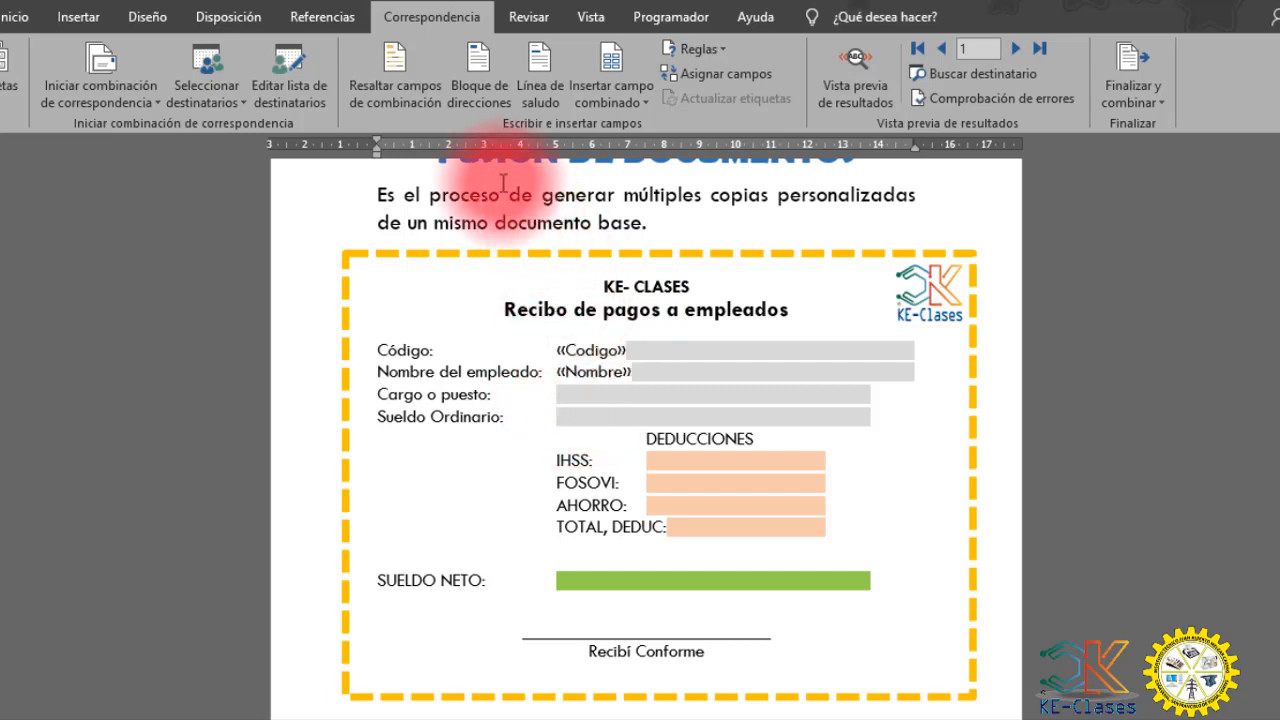
pyautogui.click(615, 107)
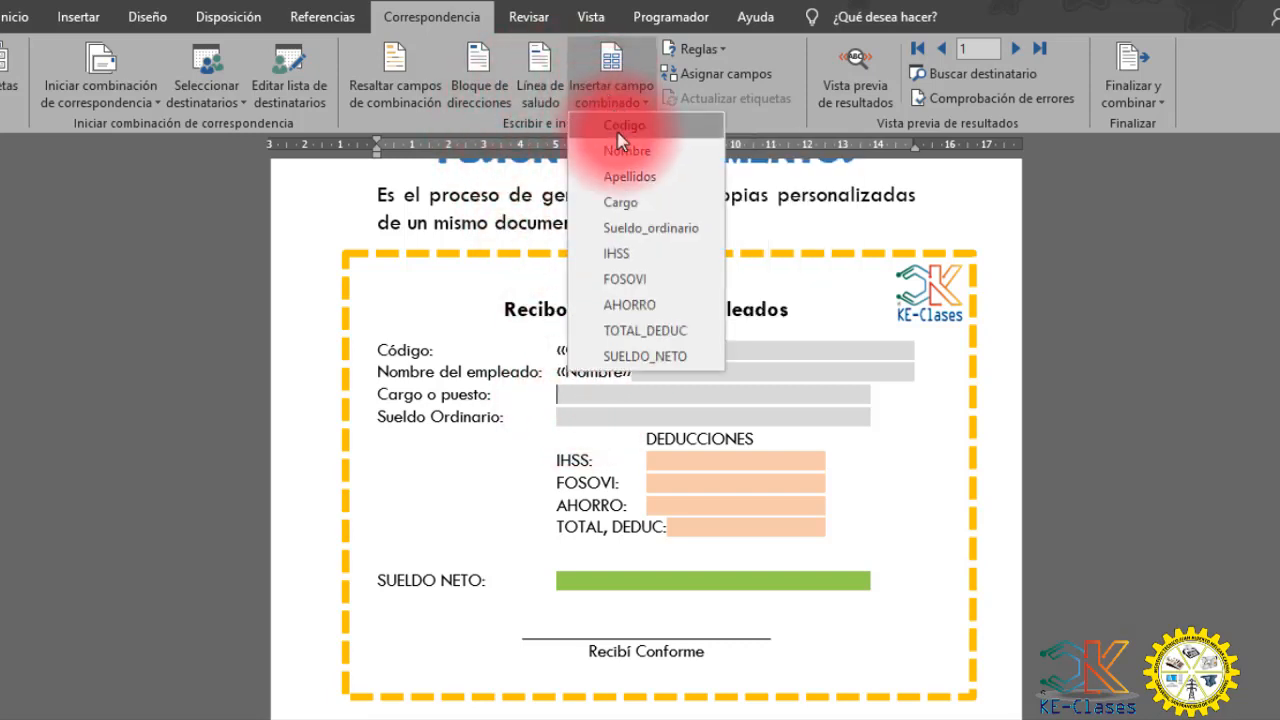
pyautogui.click(630, 204)
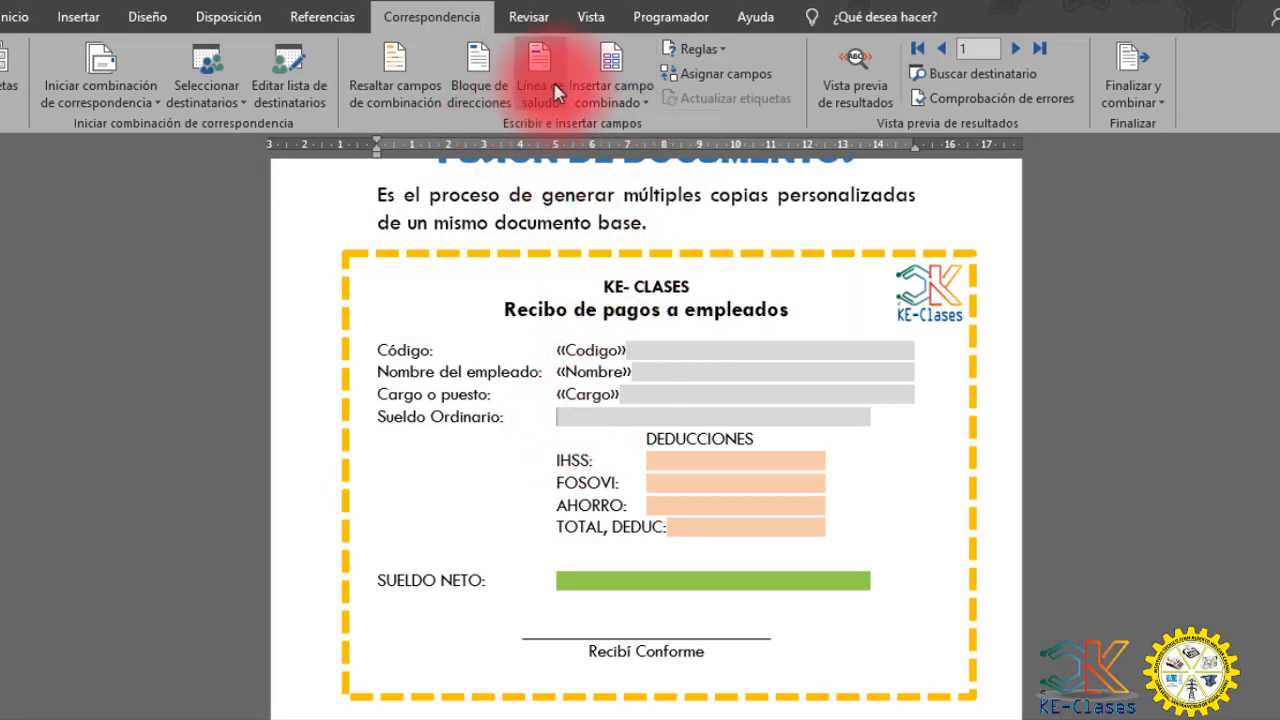
# - Insert the Sueldo_ordinario merge field beside Sueldo Ordinario and delete the surplus grey spaces that wrap onto the next line
pyautogui.click(612, 104)
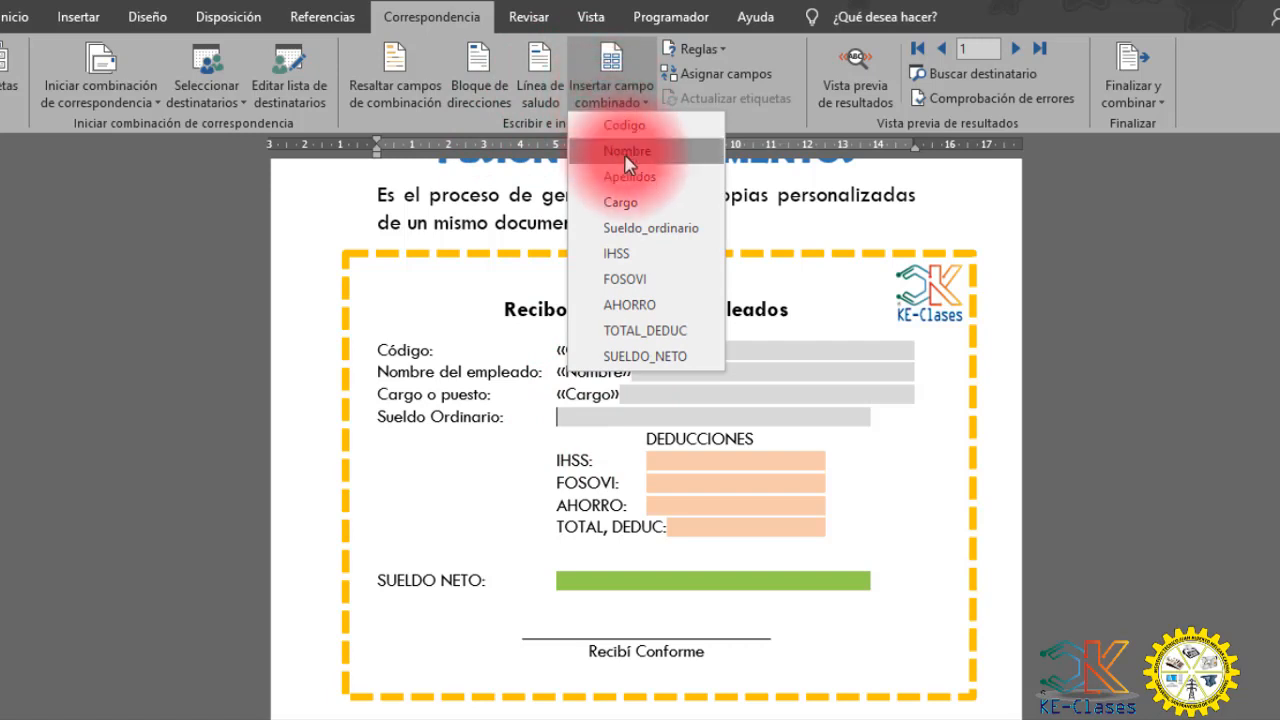
pyautogui.click(631, 228)
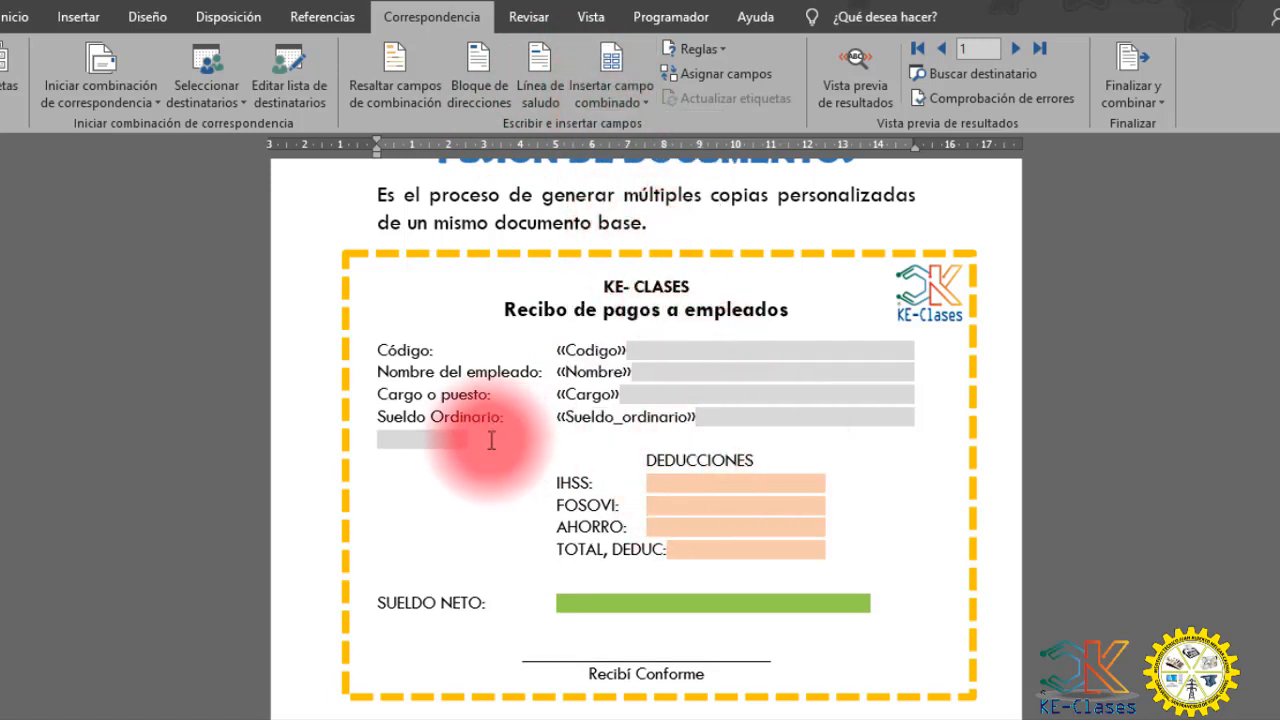
pyautogui.press('BackSpace')
pyautogui.press('BackSpace')
pyautogui.press('BackSpace')
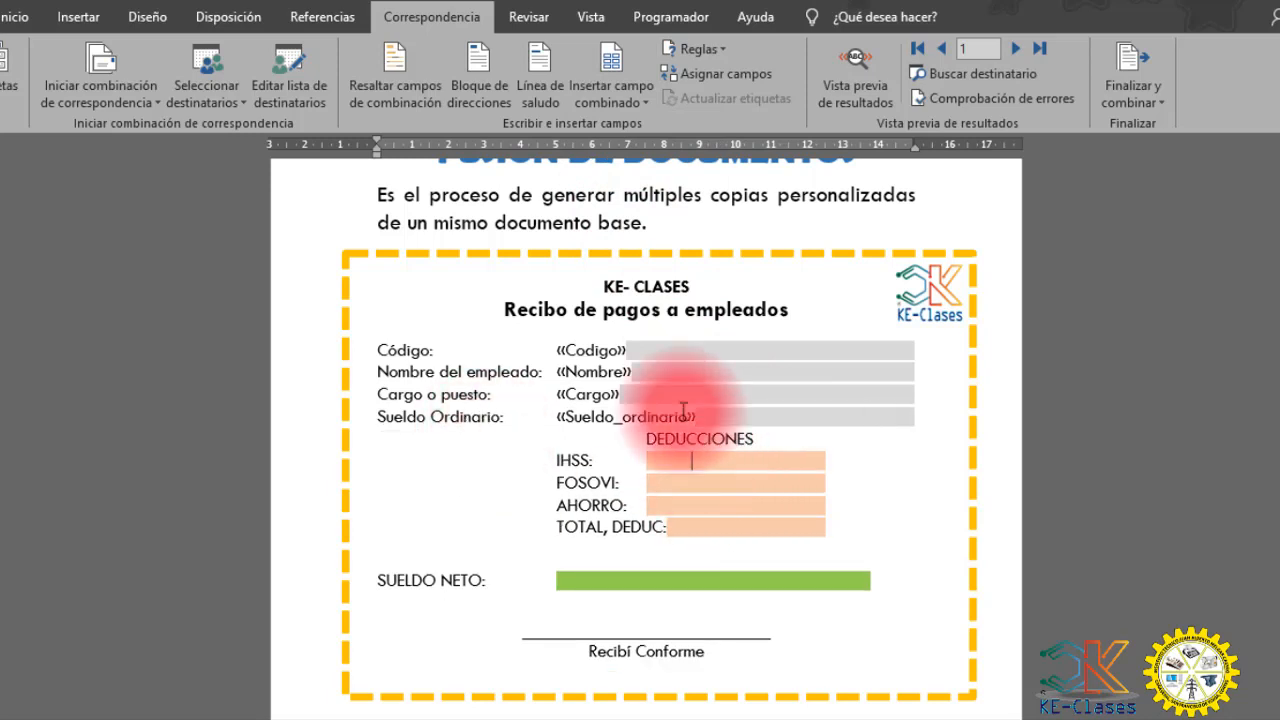
# - Insert the IHSS and FOSOVI merge fields beside their matching labels under DEDUCCIONES
pyautogui.click(652, 462)
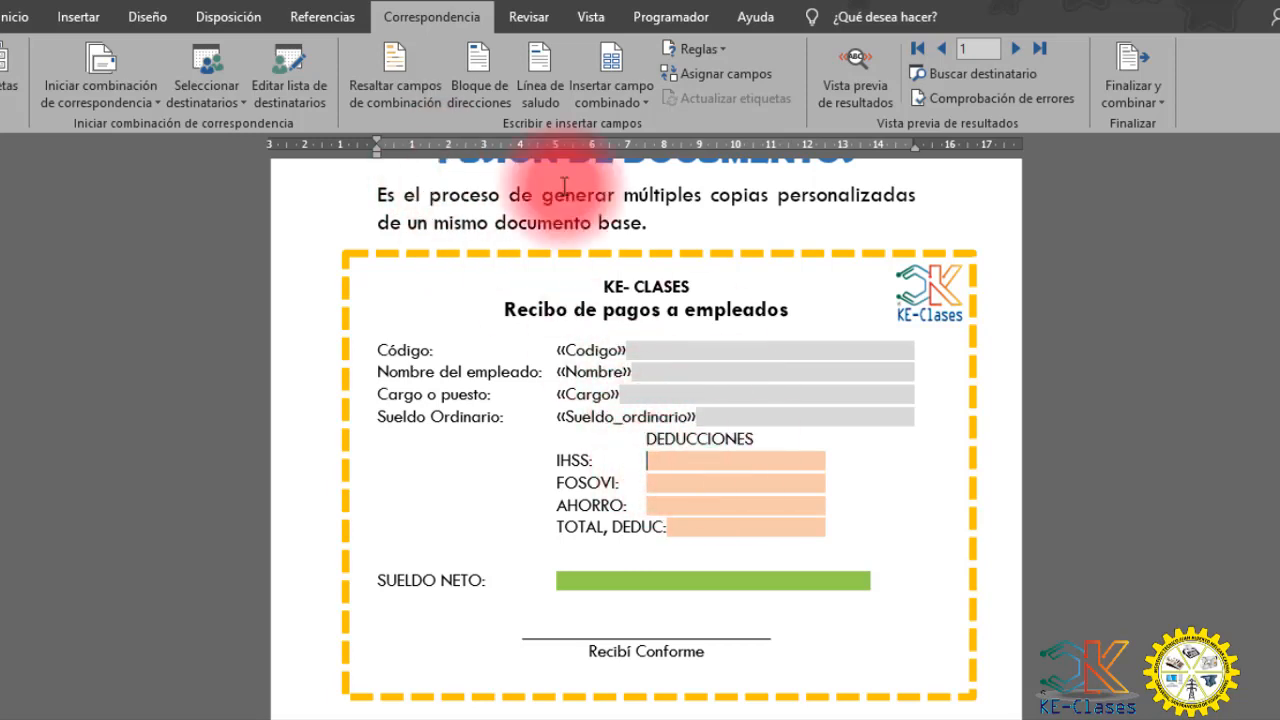
pyautogui.click(608, 95)
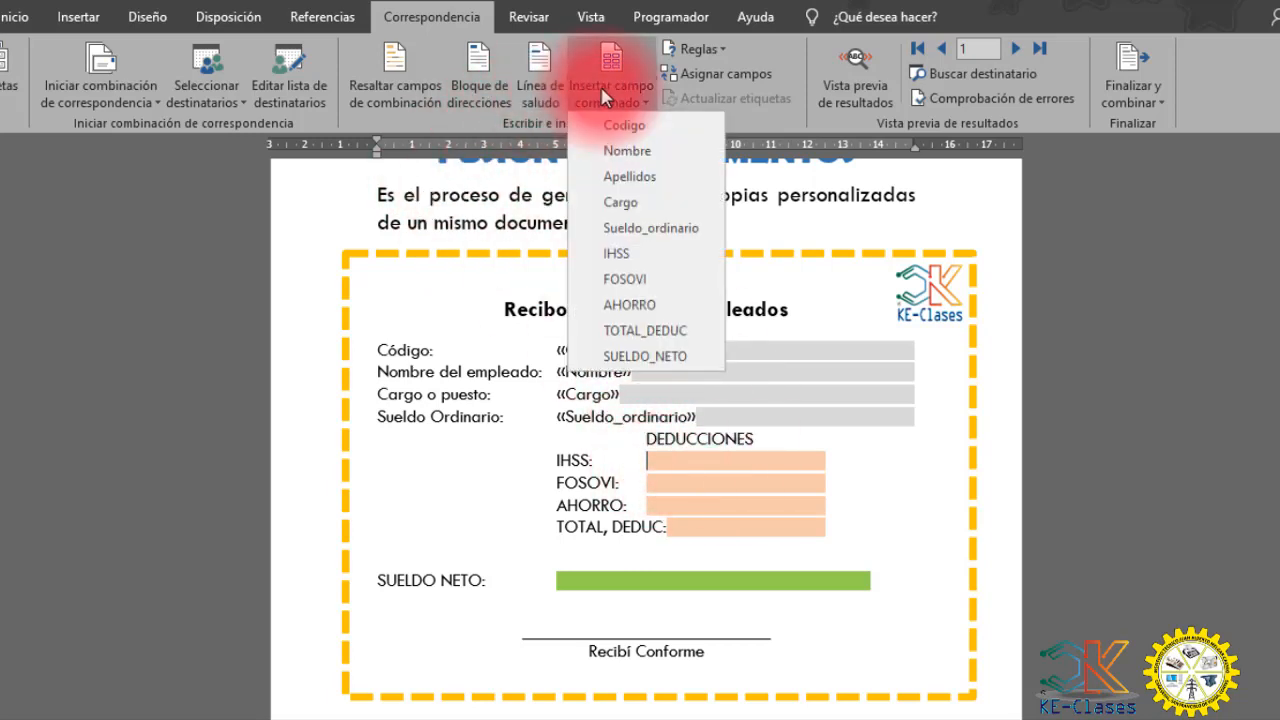
pyautogui.click(615, 253)
pyautogui.click(650, 483)
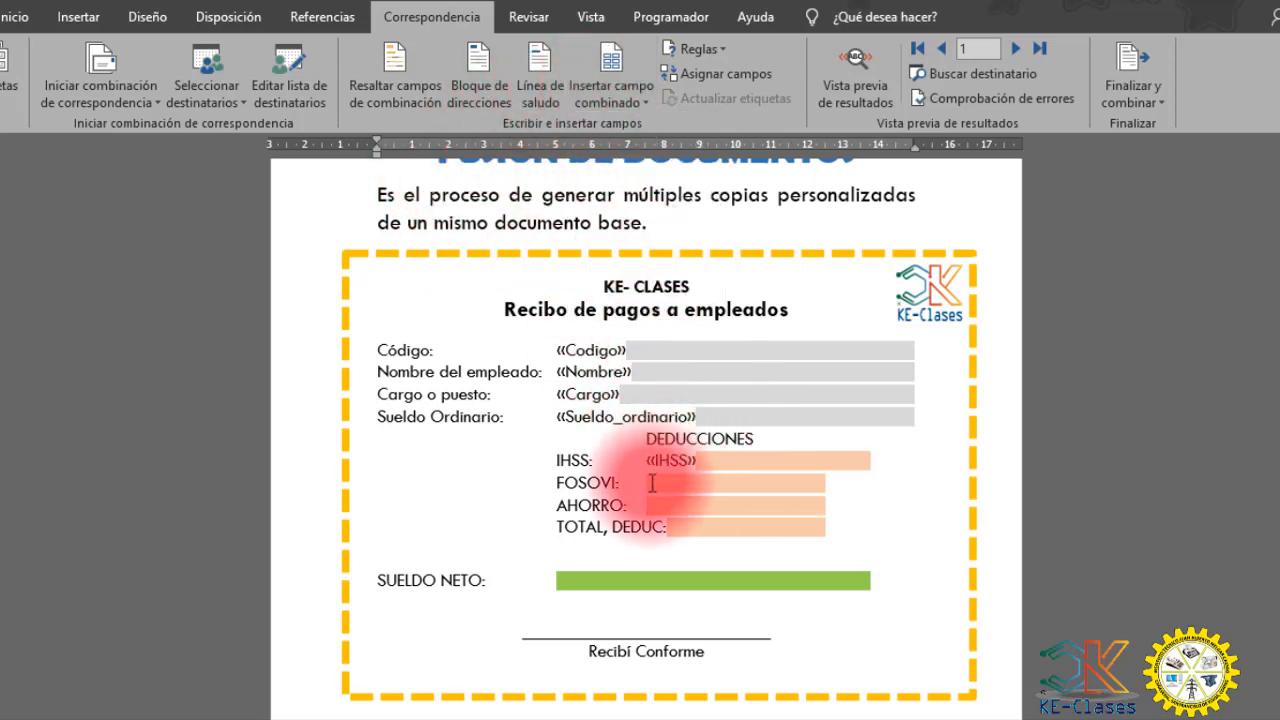
pyautogui.click(610, 92)
pyautogui.click(628, 280)
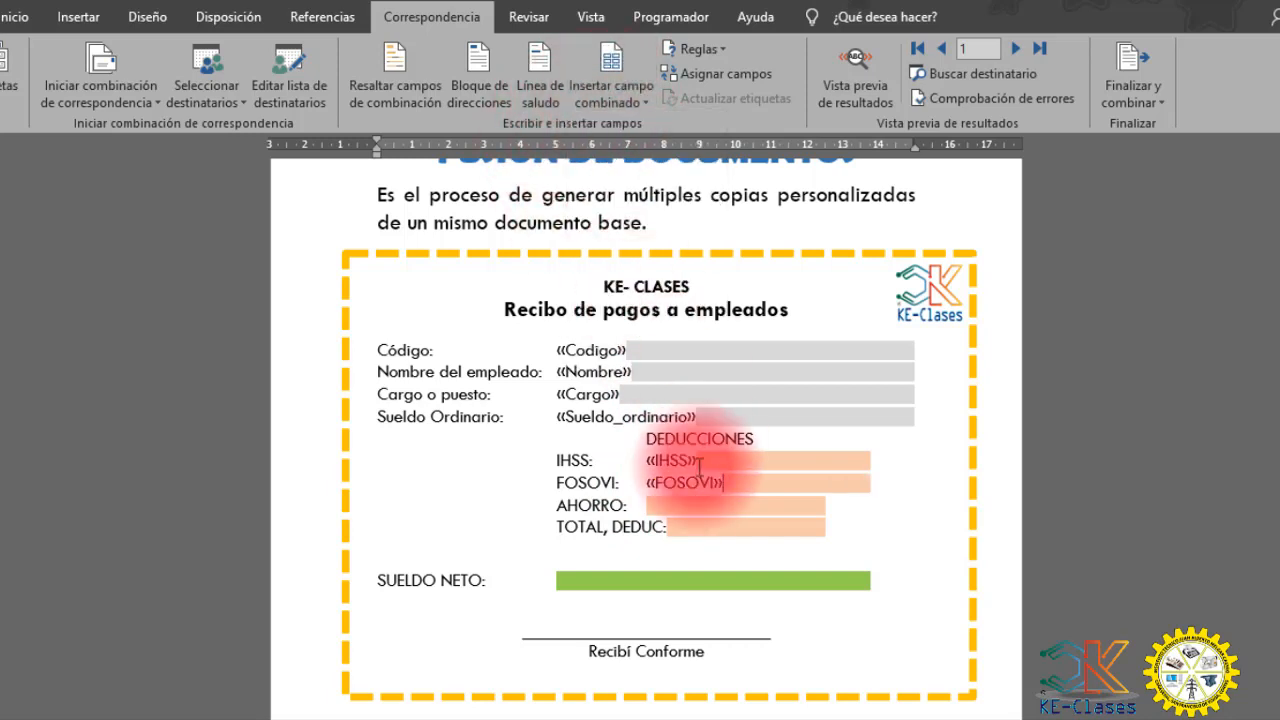
# - Insert the AHORRO and TOTAL_DEDUC merge fields beside the AHORRO and TOTAL, DEDUC labels
pyautogui.click(650, 505)
pyautogui.click(610, 105)
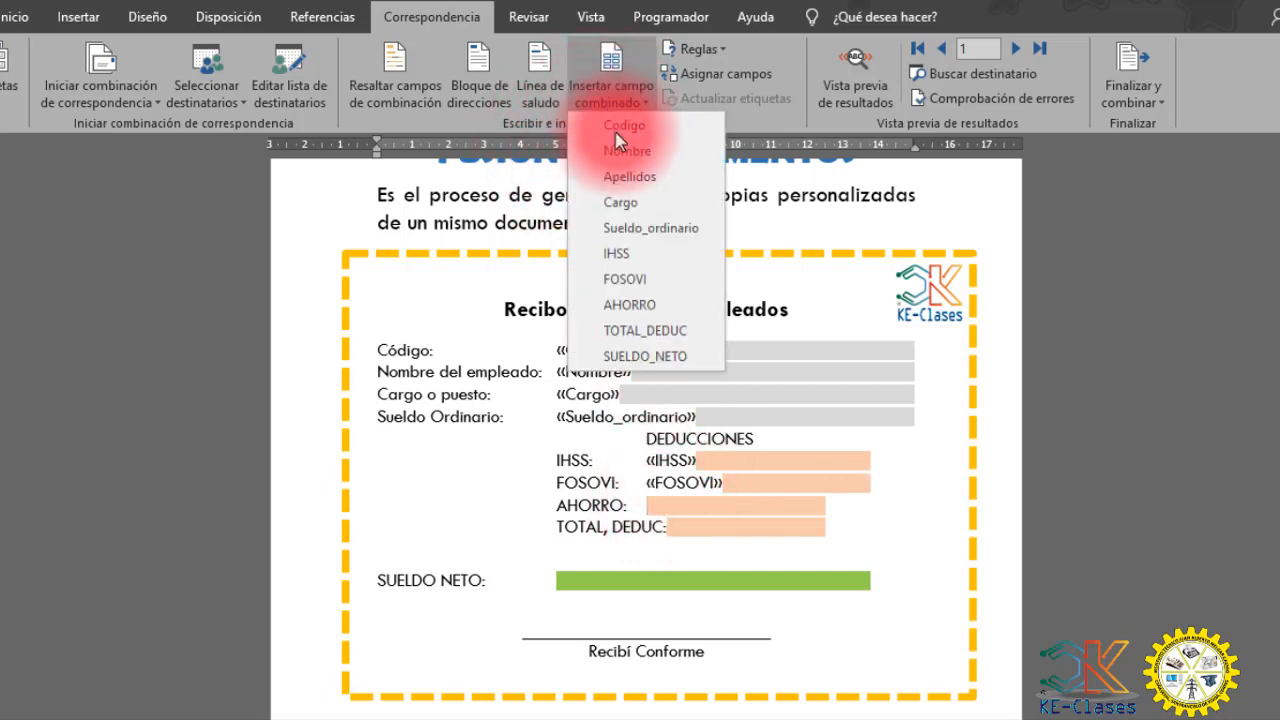
pyautogui.click(634, 300)
pyautogui.click(678, 528)
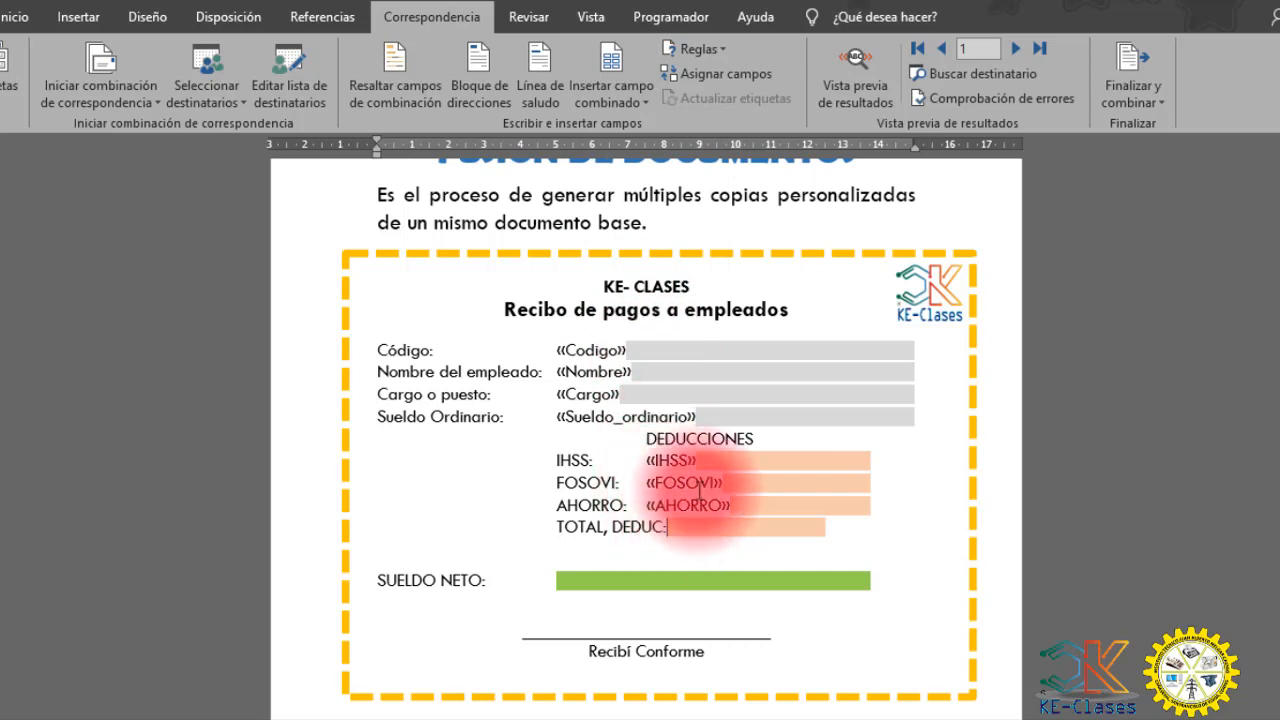
pyautogui.click(605, 95)
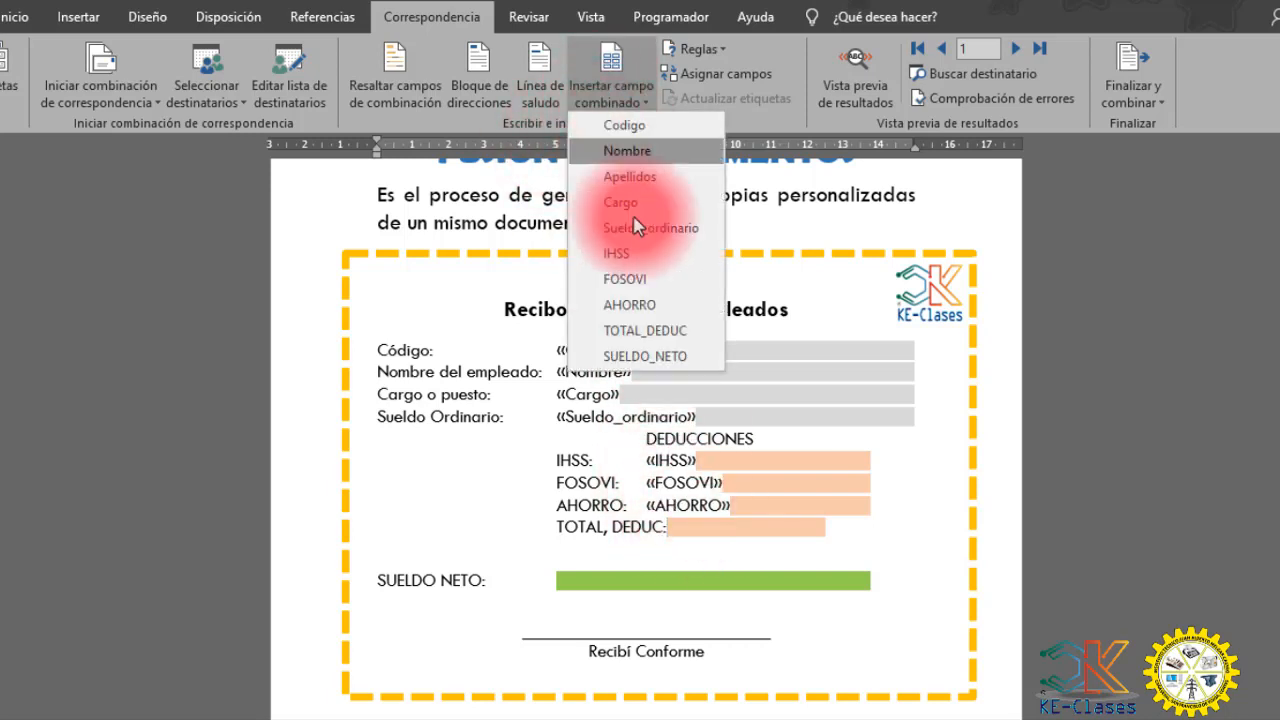
pyautogui.click(645, 331)
# - Insert the SUELDO_NETO merge field in the green area beside SUELDO NETO
pyautogui.click(560, 603)
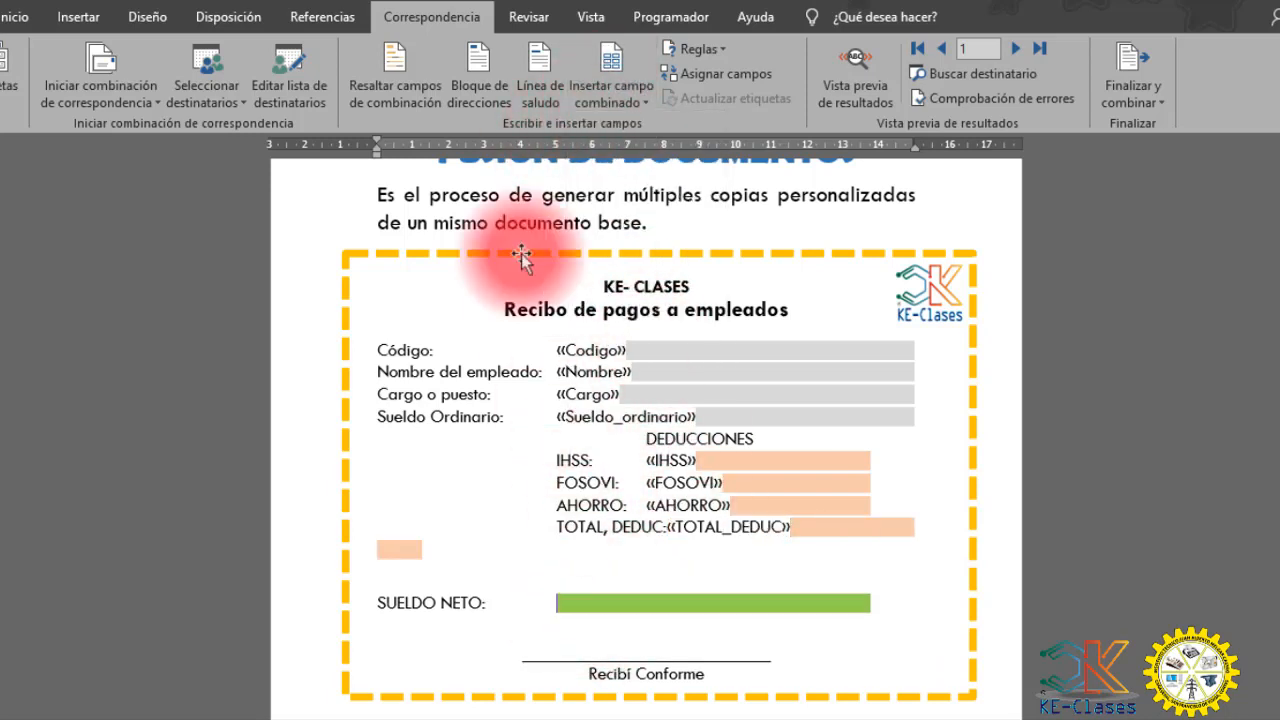
pyautogui.click(605, 100)
pyautogui.click(639, 358)
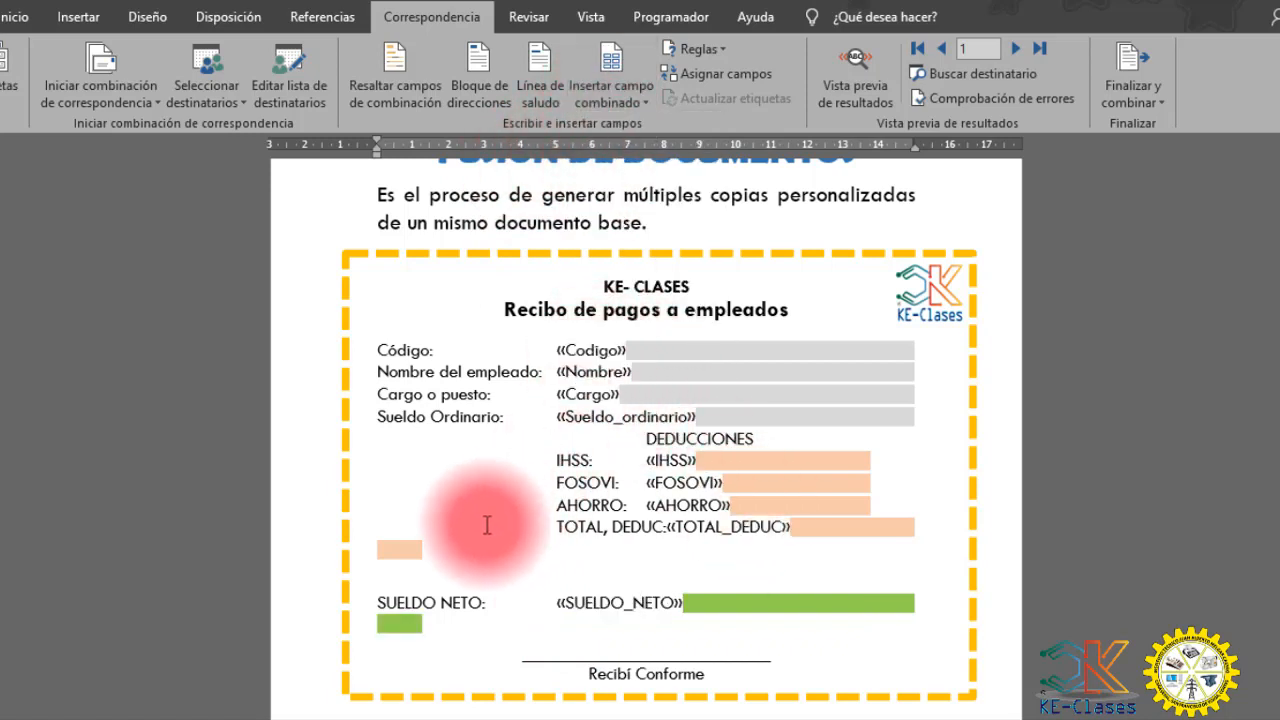
# - Delete the surplus shaded spaces that wrap onto the lines below TOTAL, DEDUC and SUELDO NETO
pyautogui.click(465, 553)
pyautogui.press('BackSpace')
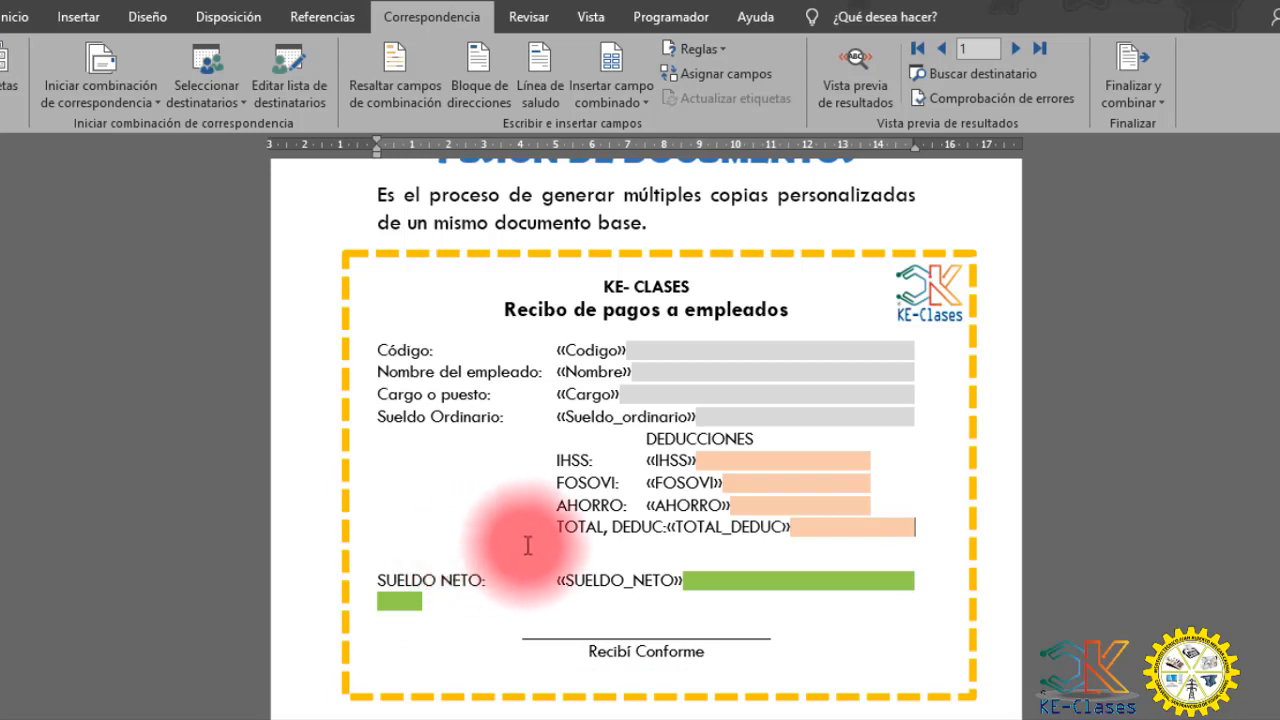
pyautogui.click(449, 599)
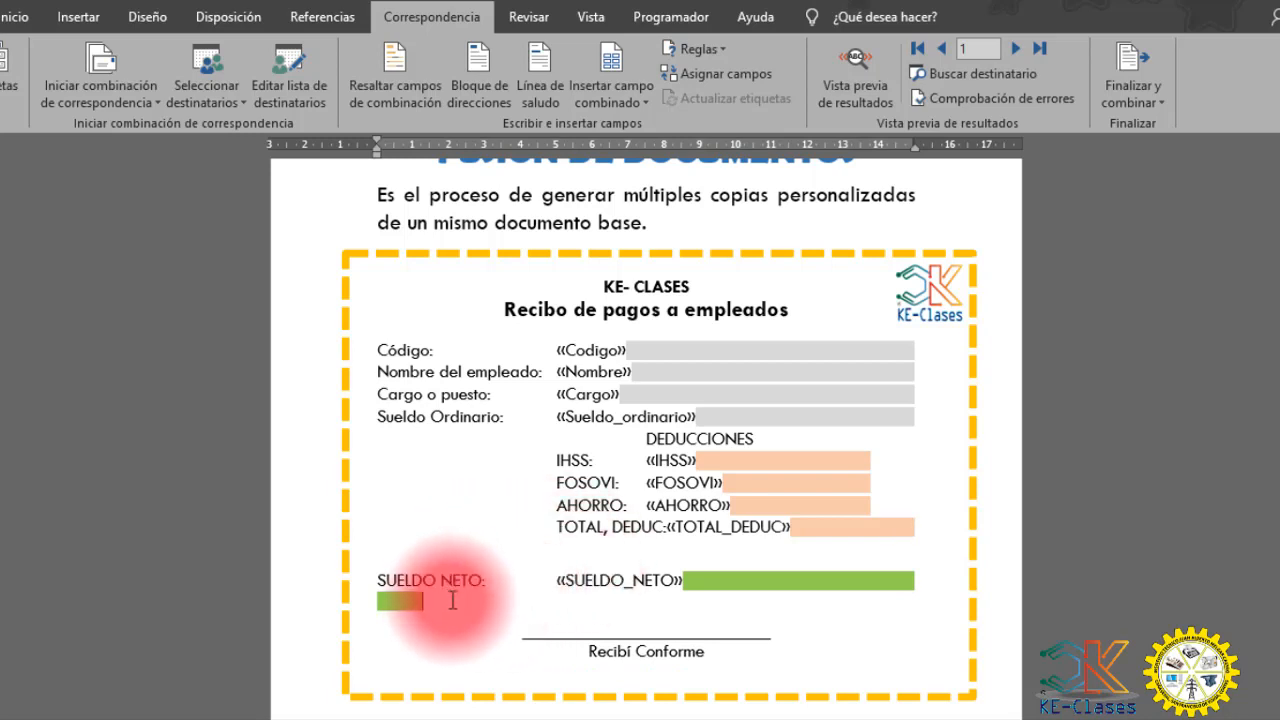
pyautogui.press('BackSpace')
pyautogui.press('BackSpace')
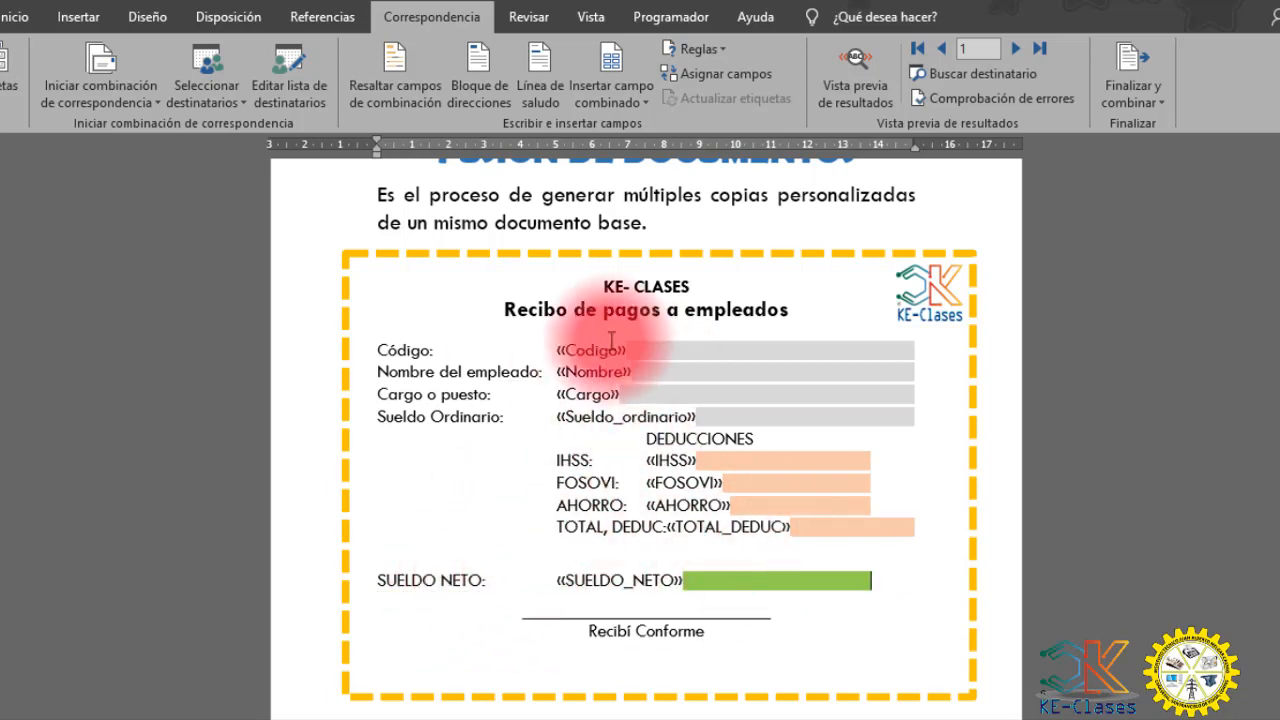
# - Preview the merge results and advance through the employee receipts from record 1 to record 9
pyautogui.click(880, 90)
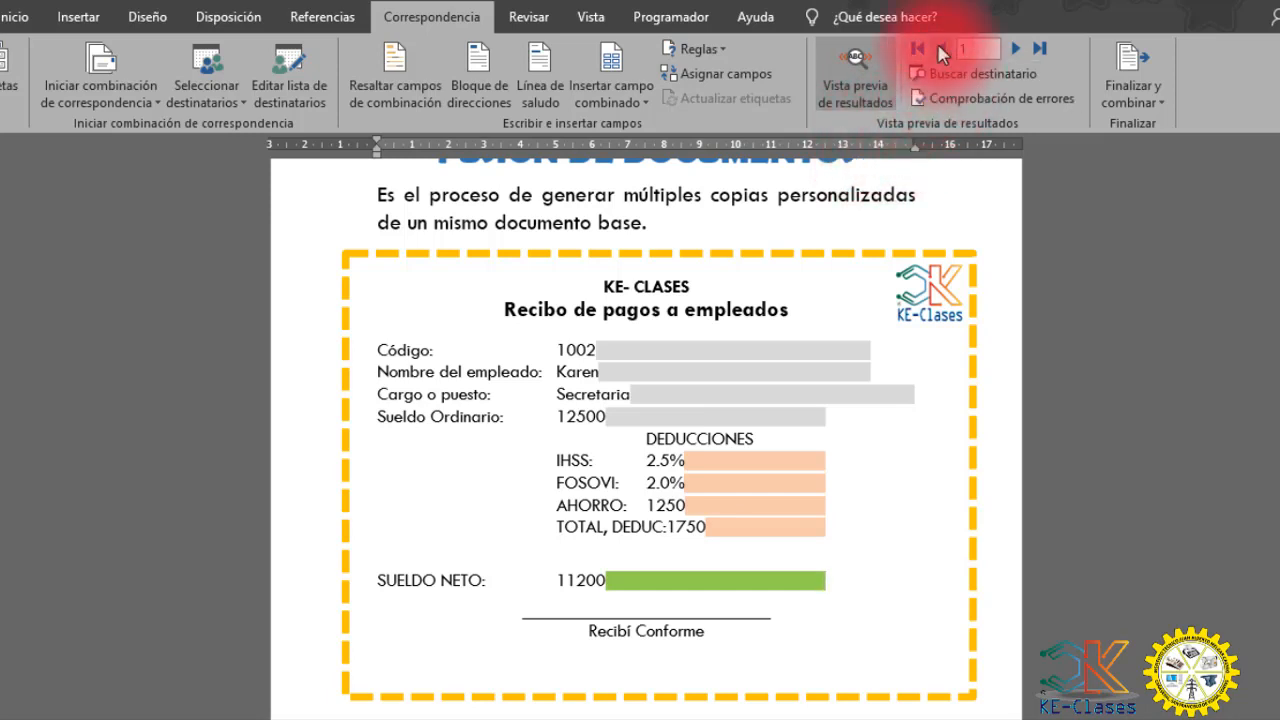
pyautogui.click(1010, 50)
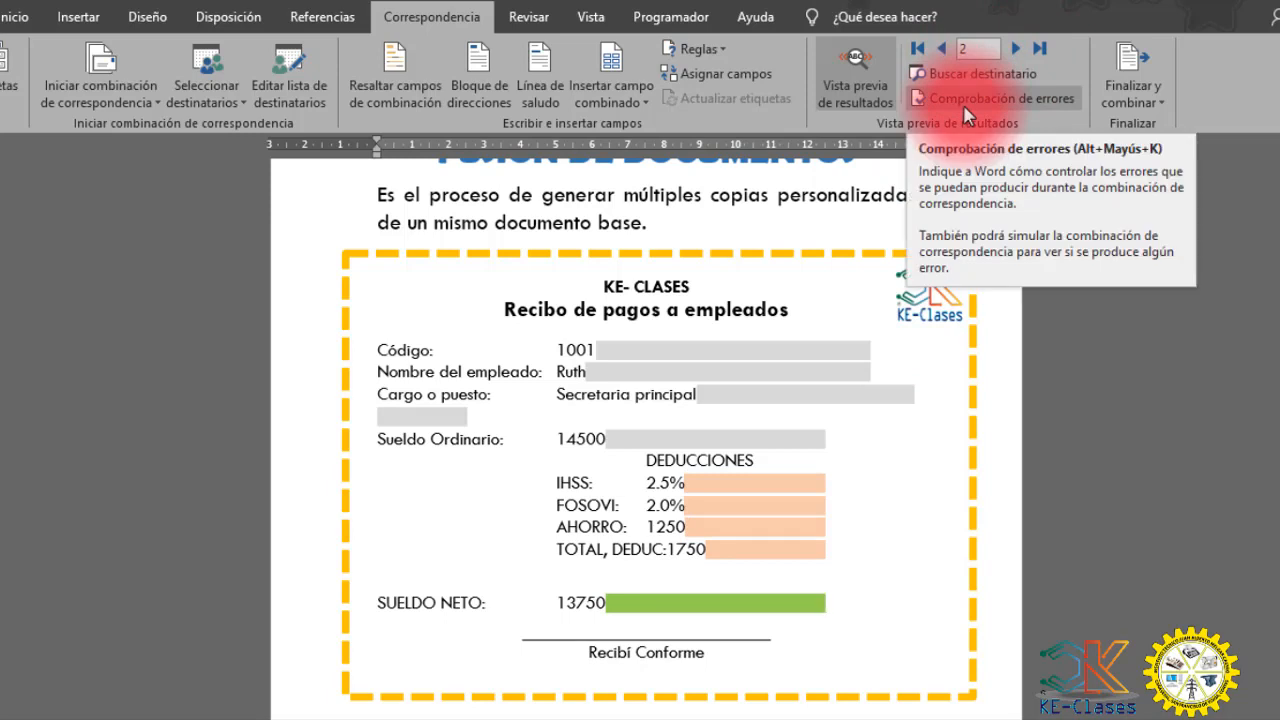
pyautogui.click(1016, 49)
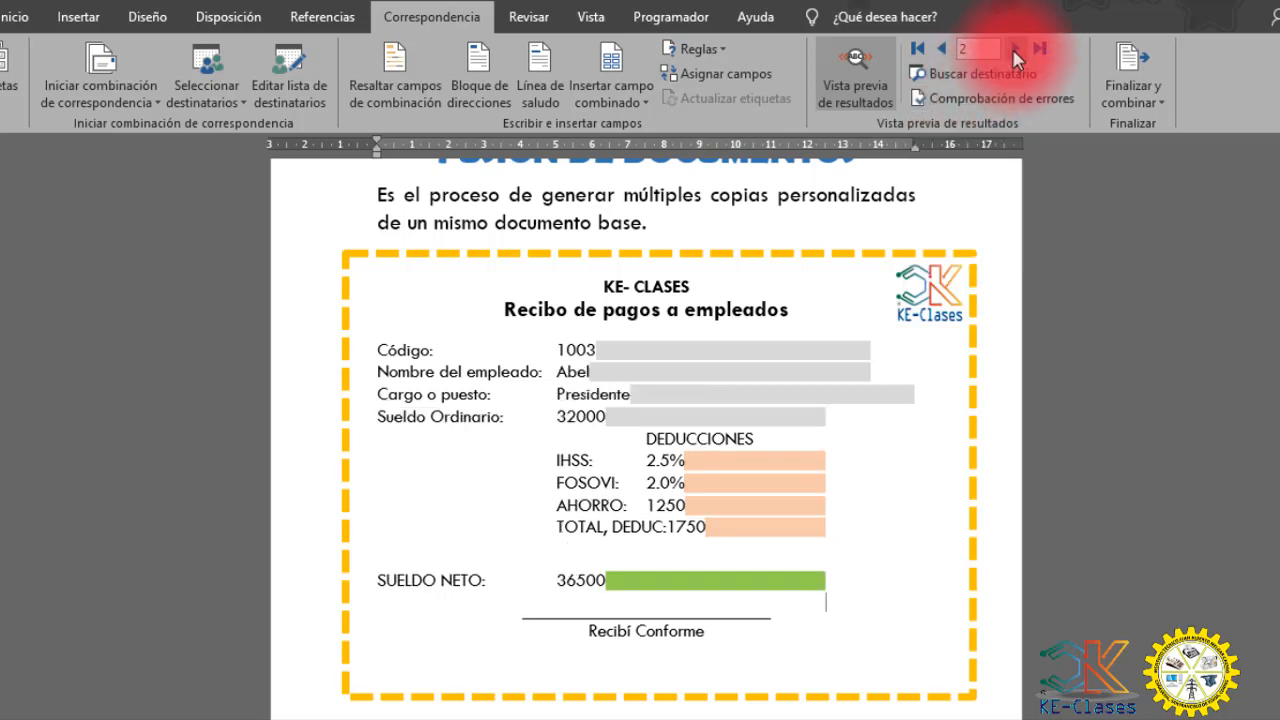
pyautogui.click(1016, 49)
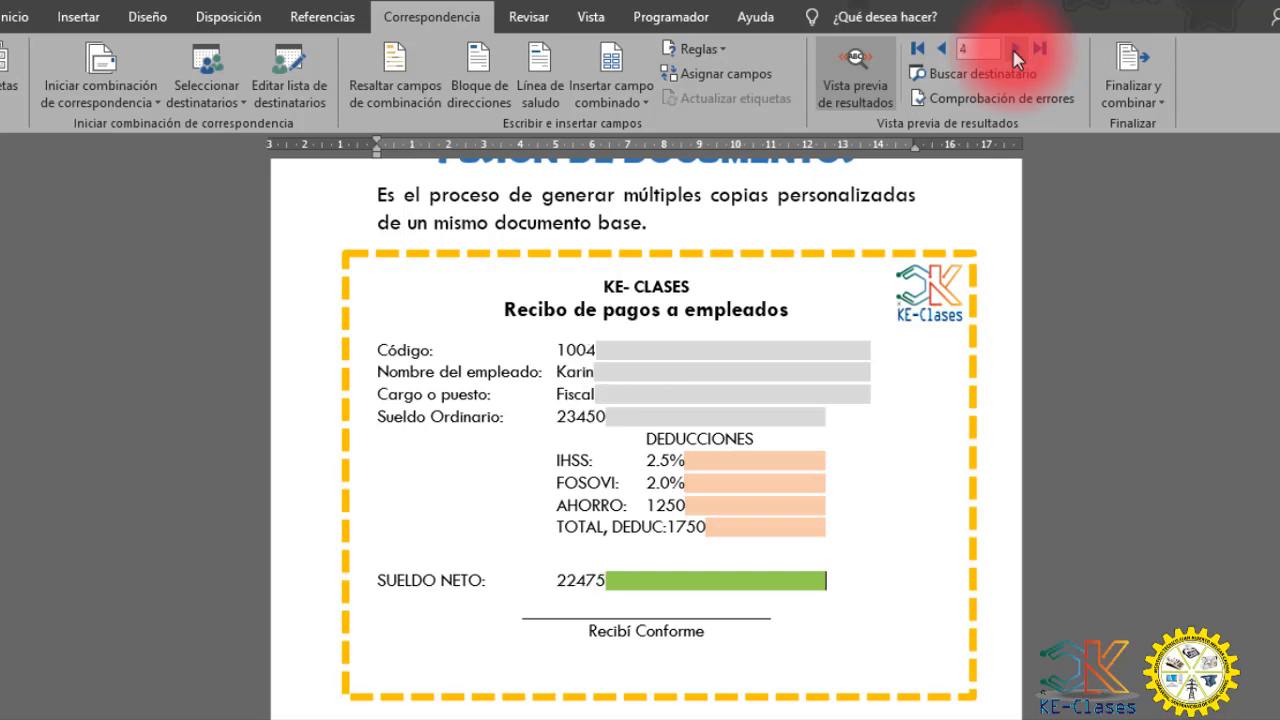
pyautogui.click(1016, 49)
pyautogui.click(1016, 49)
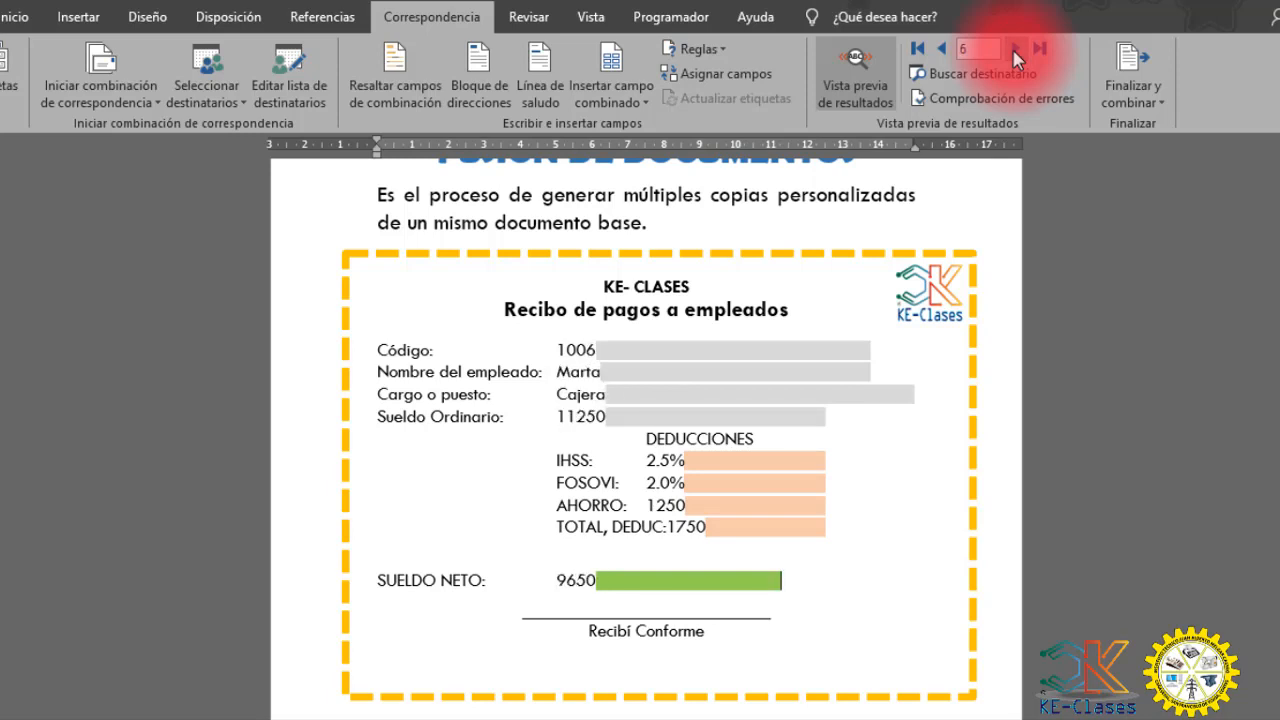
pyautogui.click(1016, 49)
pyautogui.click(1016, 49)
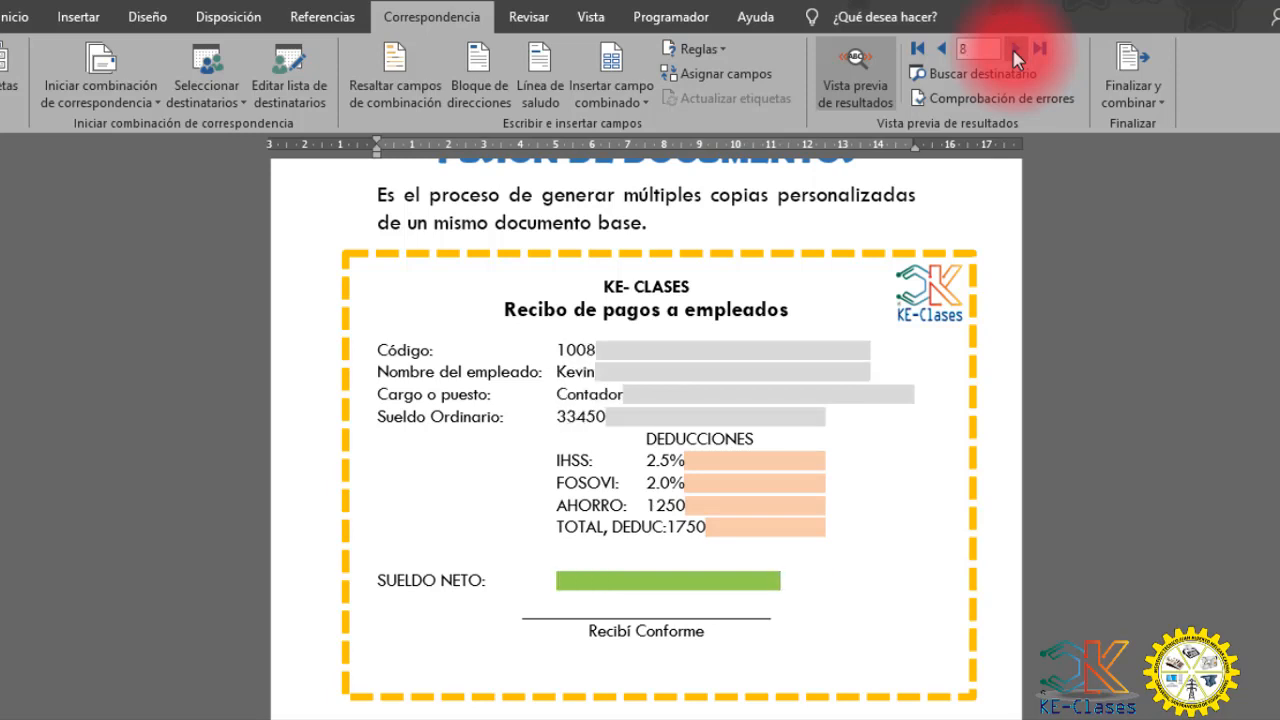
pyautogui.click(1016, 49)
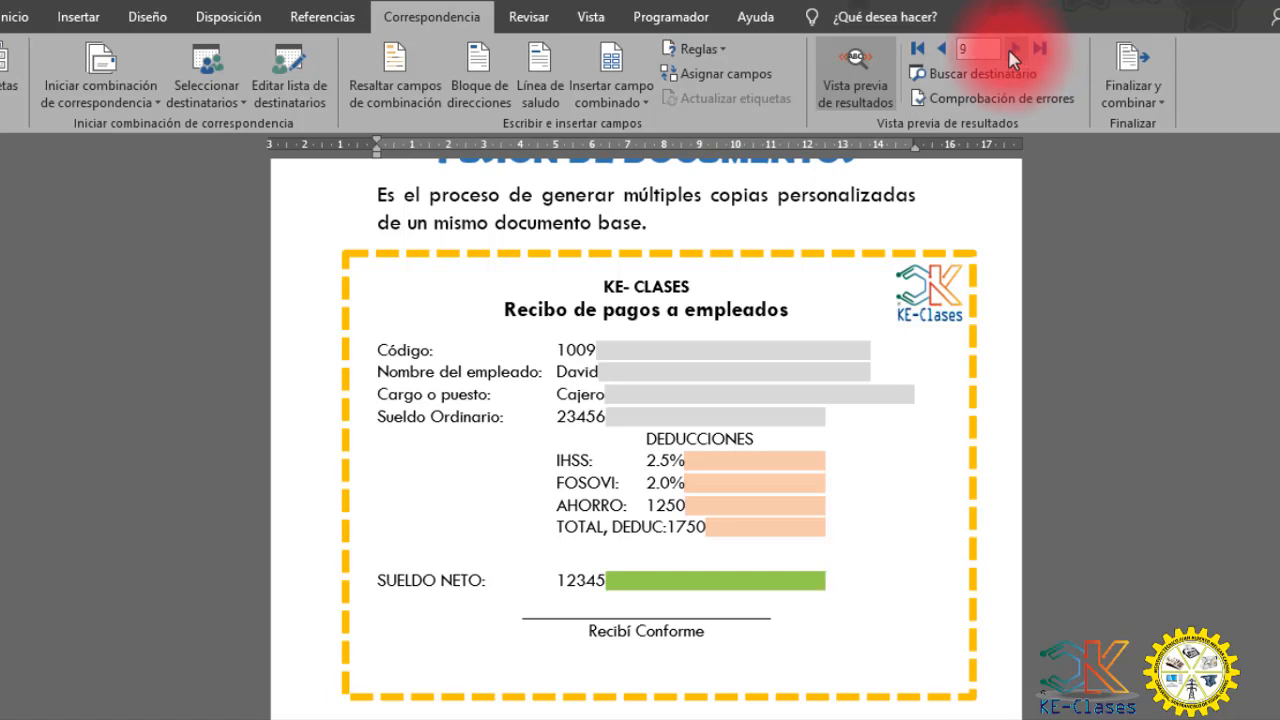
# - Go back through several previewed receipts and return to record 9 to compare the merged employee data
pyautogui.click(942, 49)
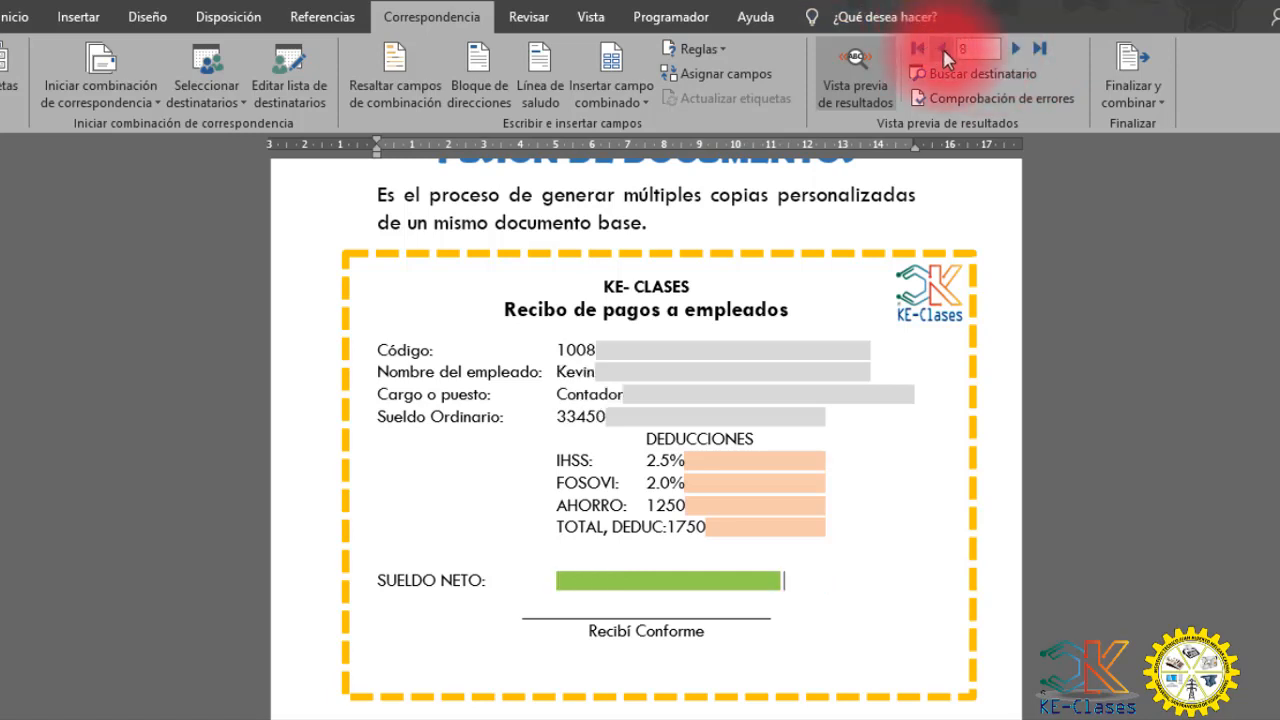
pyautogui.click(942, 49)
pyautogui.click(942, 49)
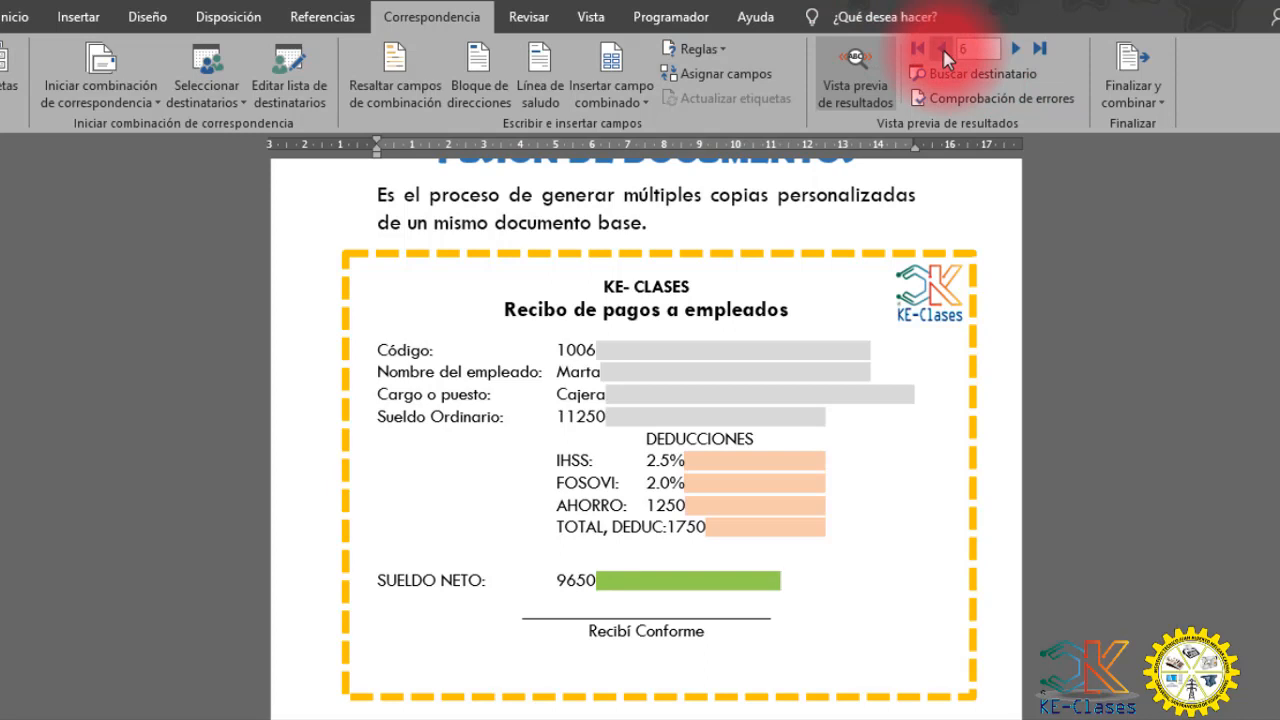
pyautogui.click(942, 49)
pyautogui.click(942, 49)
pyautogui.click(1015, 49)
pyautogui.click(1015, 49)
pyautogui.click(1015, 49)
pyautogui.click(1015, 49)
pyautogui.click(1015, 49)
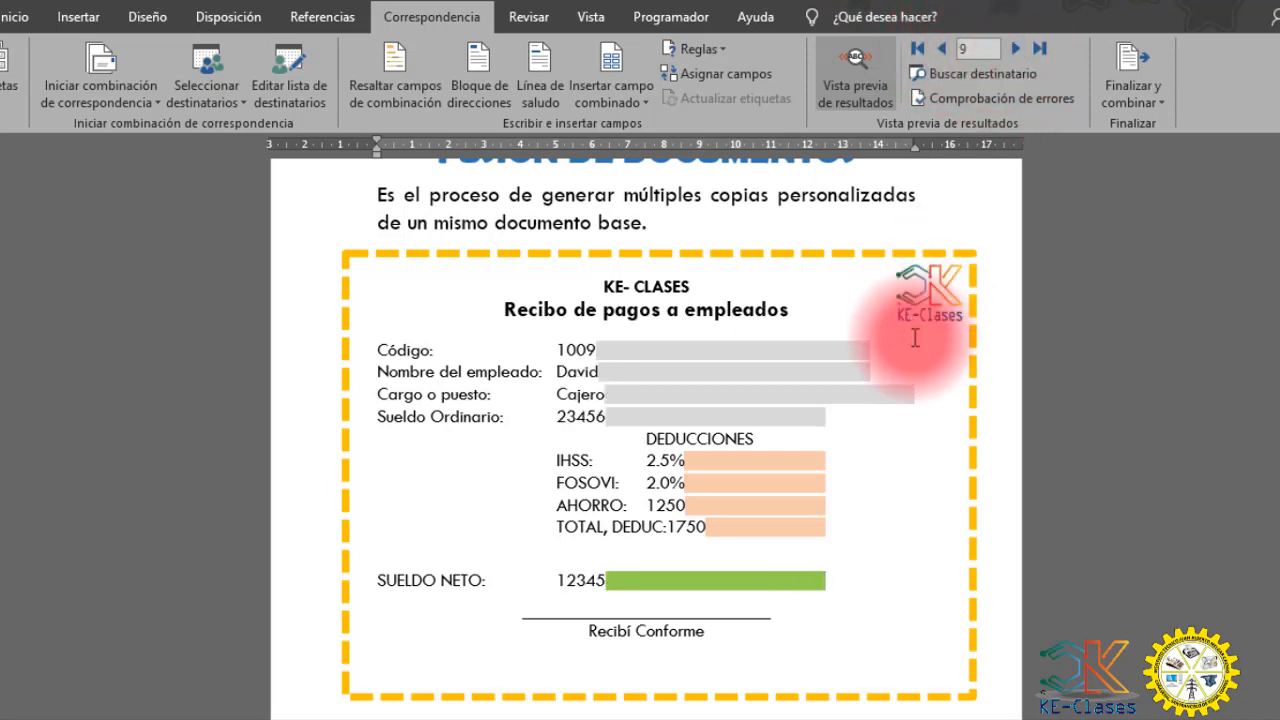
# - Review the whole receipt layout and check the preceding previewed records once more, ending on record 9
pyautogui.scroll(-3, 915, 360)
pyautogui.scroll(3, 926, 383)
pyautogui.scroll(3, 926, 383)
pyautogui.scroll(-9, 923, 363)
pyautogui.scroll(8, 923, 349)
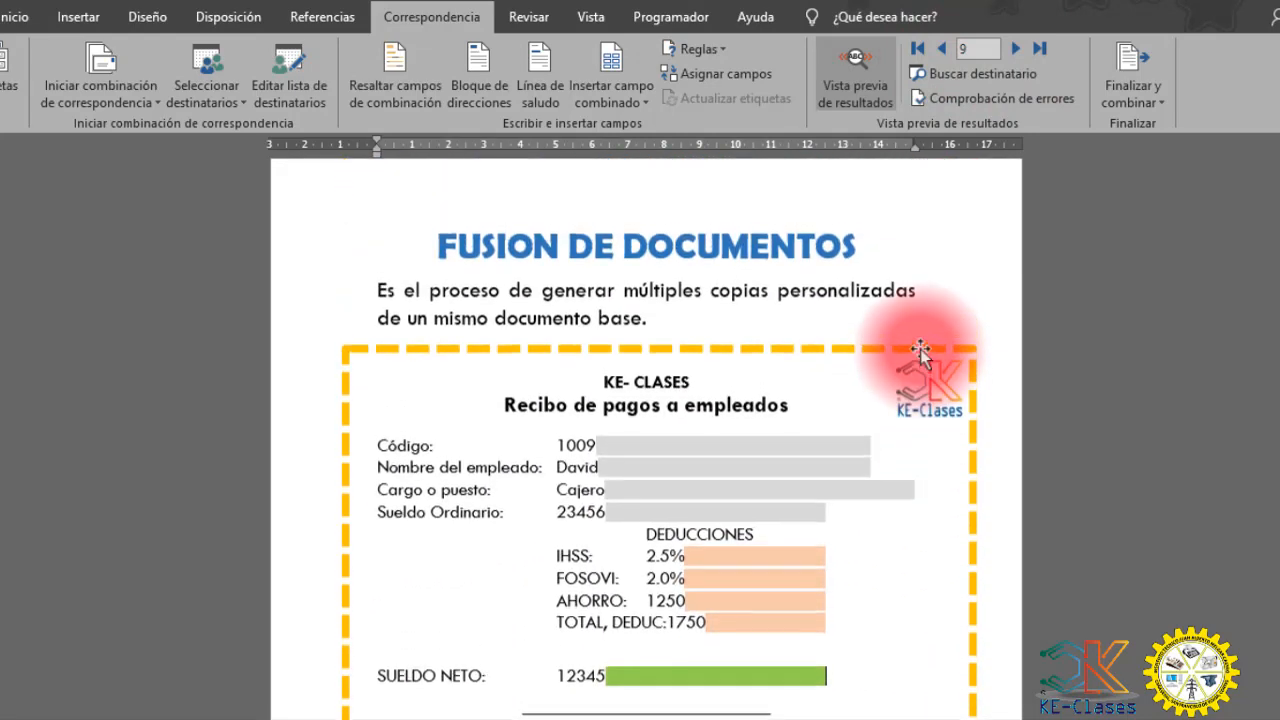
pyautogui.click(941, 52)
pyautogui.click(941, 52)
pyautogui.click(941, 52)
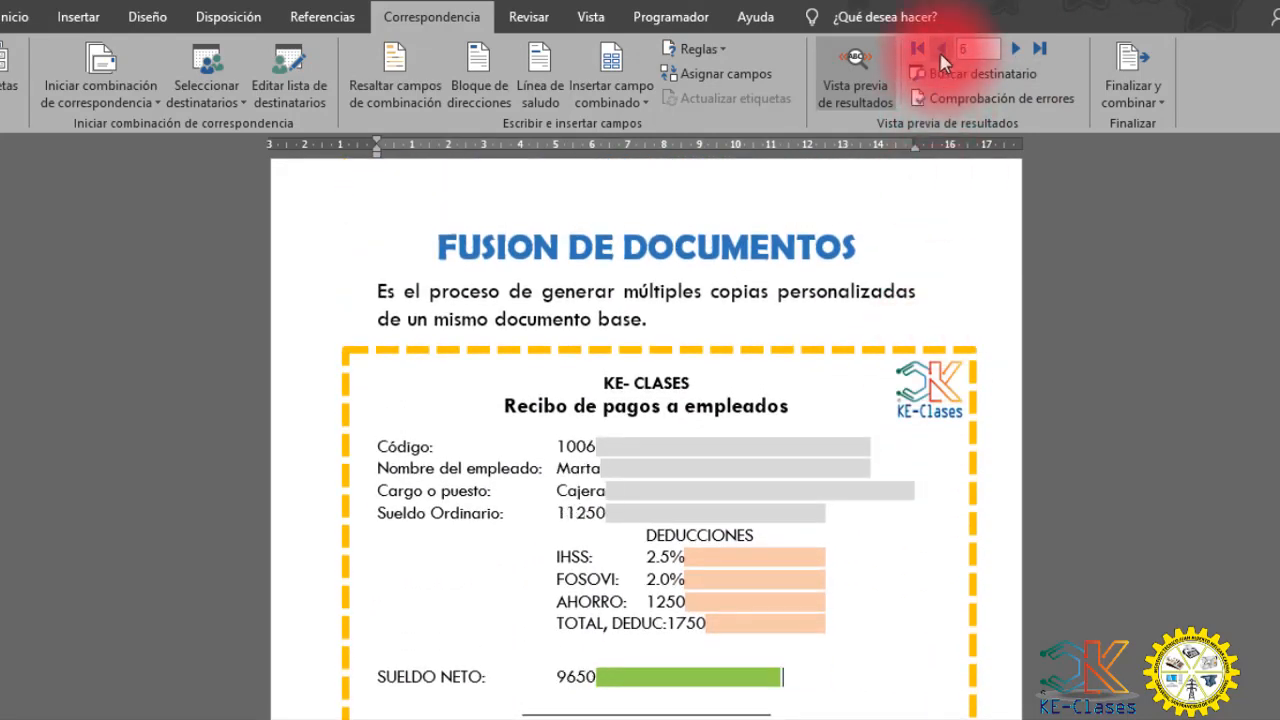
pyautogui.click(941, 52)
pyautogui.click(941, 52)
pyautogui.click(941, 52)
pyautogui.click(1016, 50)
pyautogui.click(1016, 50)
pyautogui.click(1016, 50)
pyautogui.click(1016, 50)
pyautogui.click(1016, 50)
pyautogui.click(1016, 50)
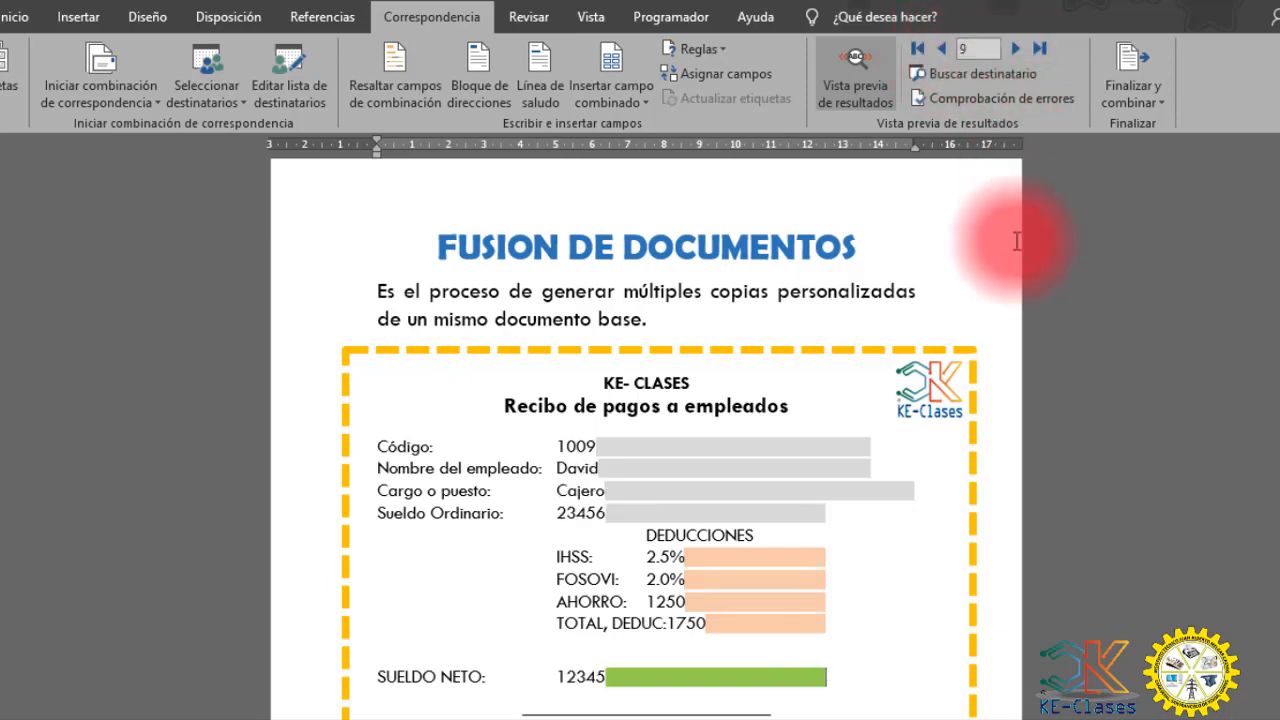
# - Delete the leftover grey shaded spaces after the Código, Nombre del empleado, Cargo o puesto and Sueldo Ordinario fields
pyautogui.click(574, 446)
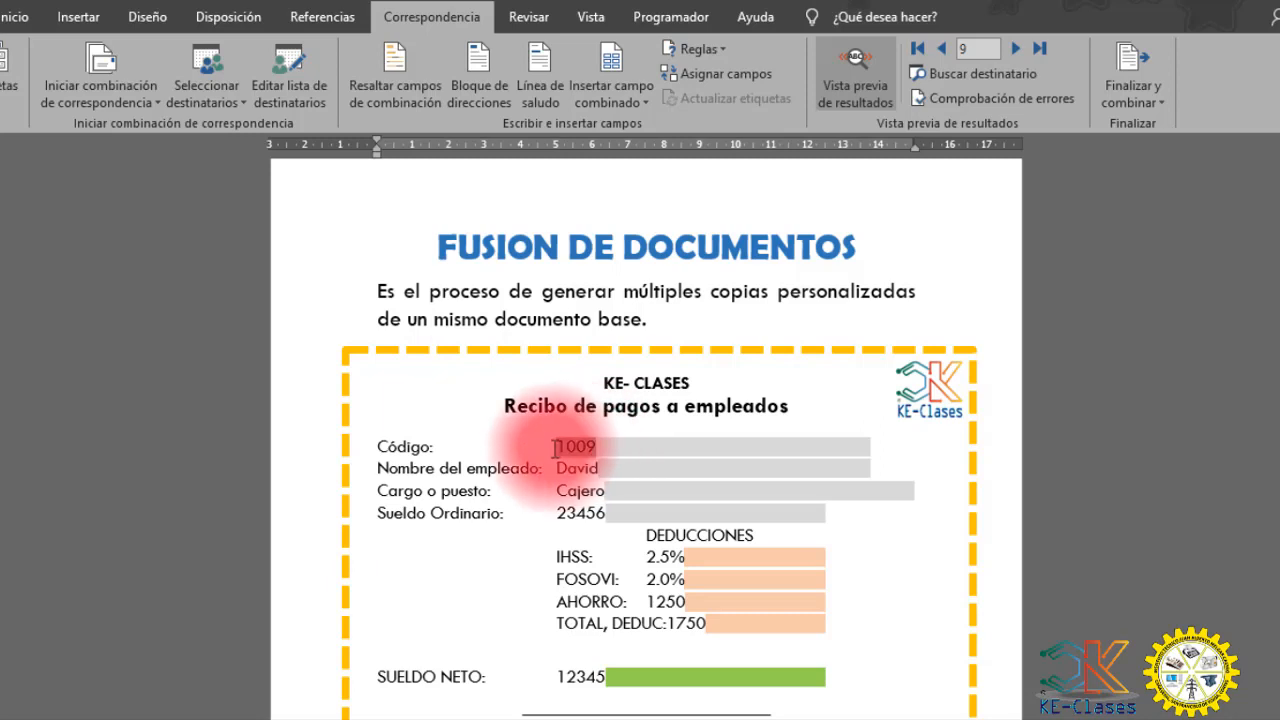
pyautogui.click(843, 545)
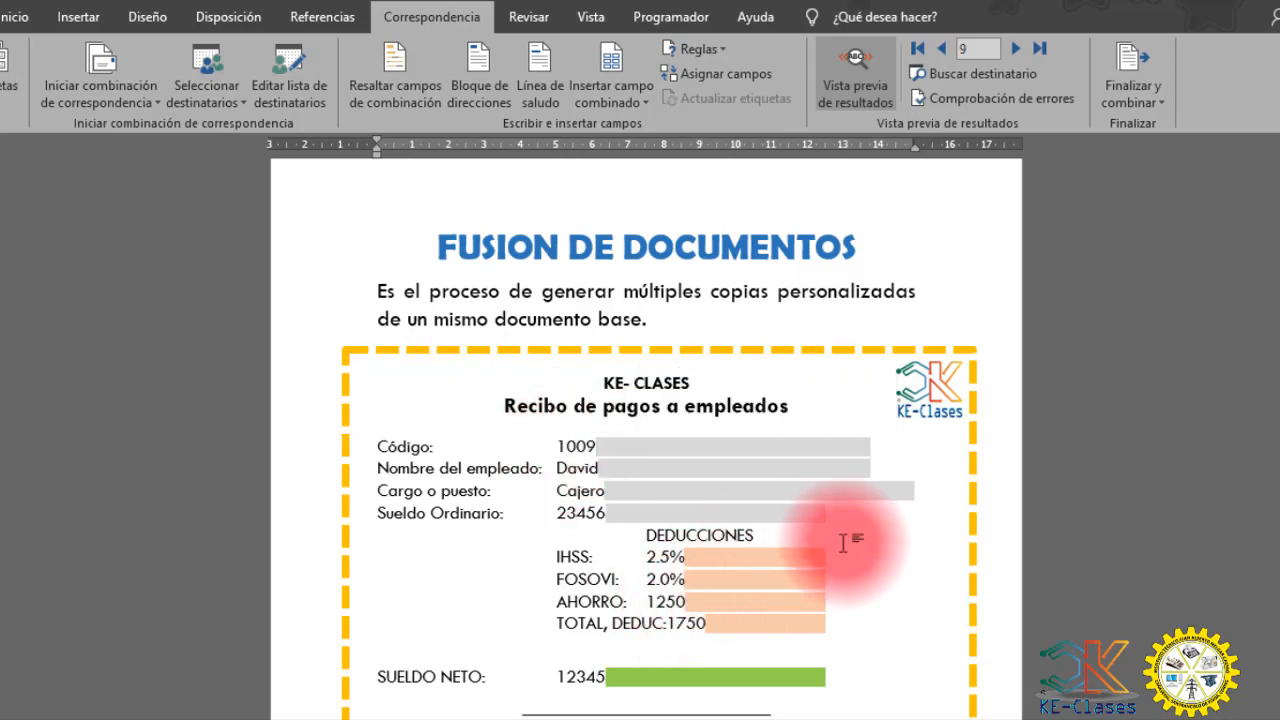
pyautogui.moveTo(831, 516); pyautogui.dragTo(612, 514)
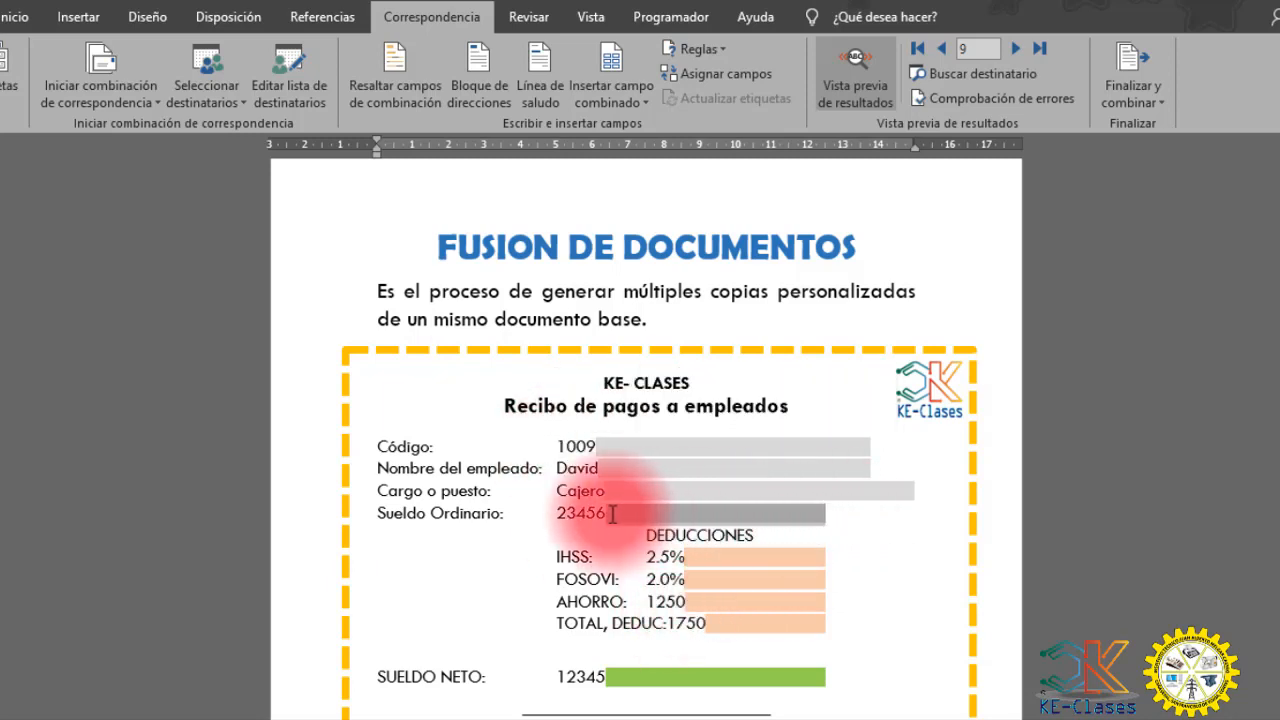
pyautogui.press('Delete')
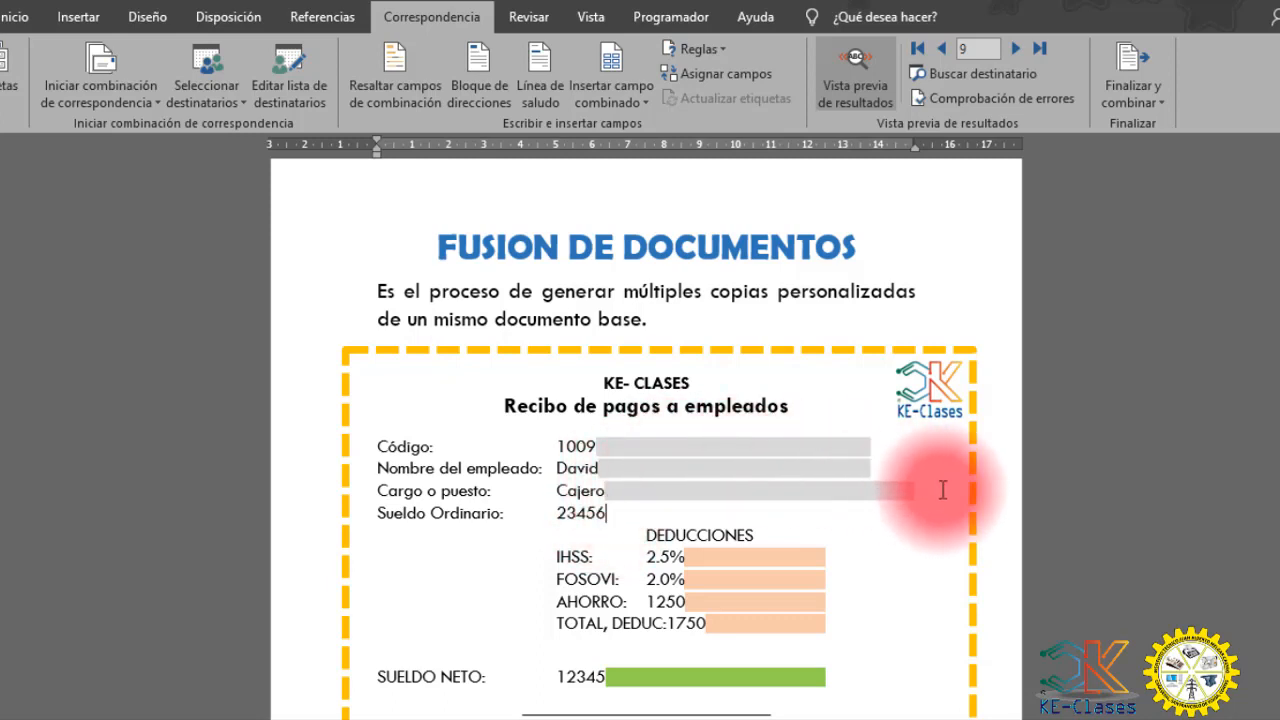
pyautogui.moveTo(928, 492); pyautogui.dragTo(606, 488)
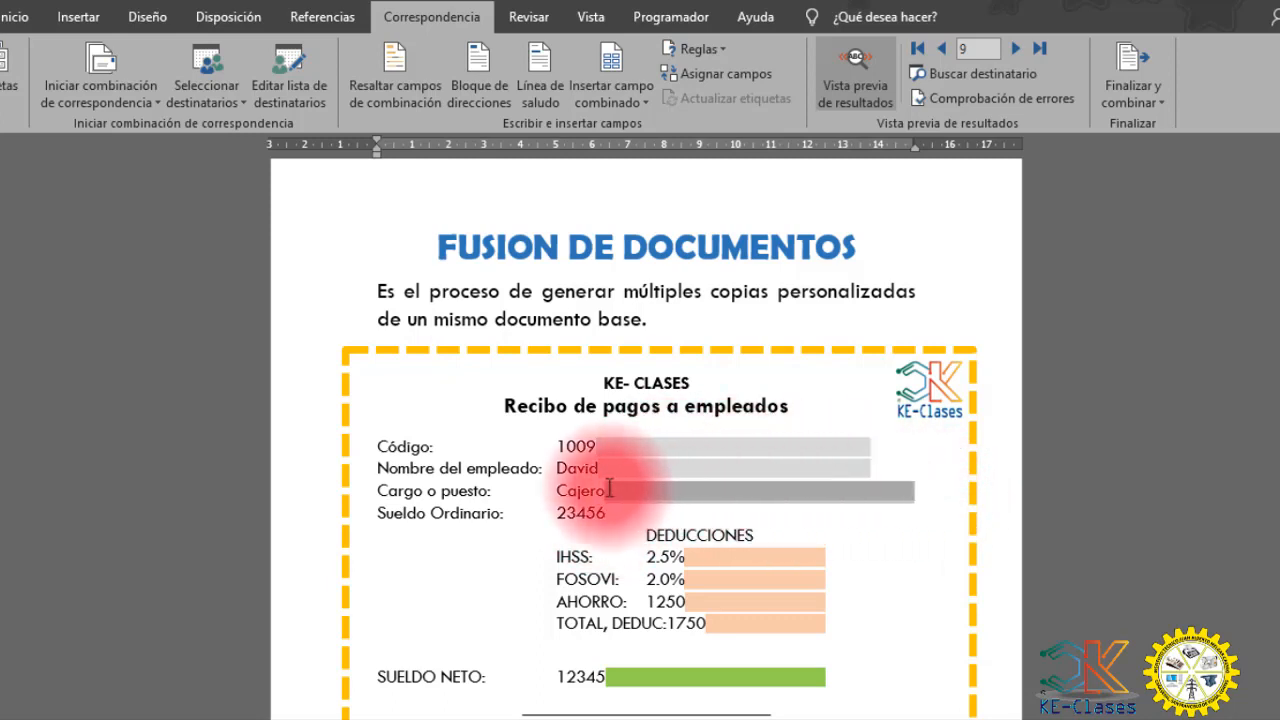
pyautogui.press('Delete')
pyautogui.moveTo(873, 467); pyautogui.dragTo(606, 469)
pyautogui.press('Delete')
pyautogui.moveTo(876, 447); pyautogui.dragTo(598, 449)
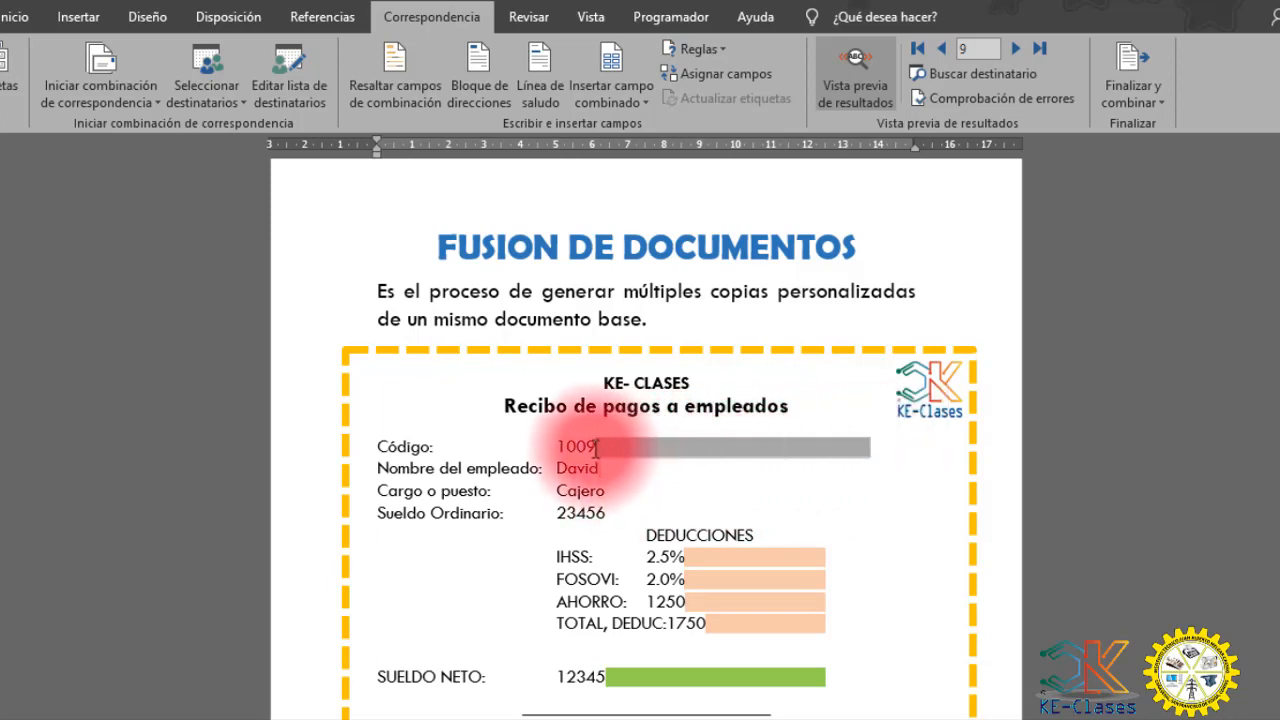
pyautogui.press('Delete')
pyautogui.click(610, 470)
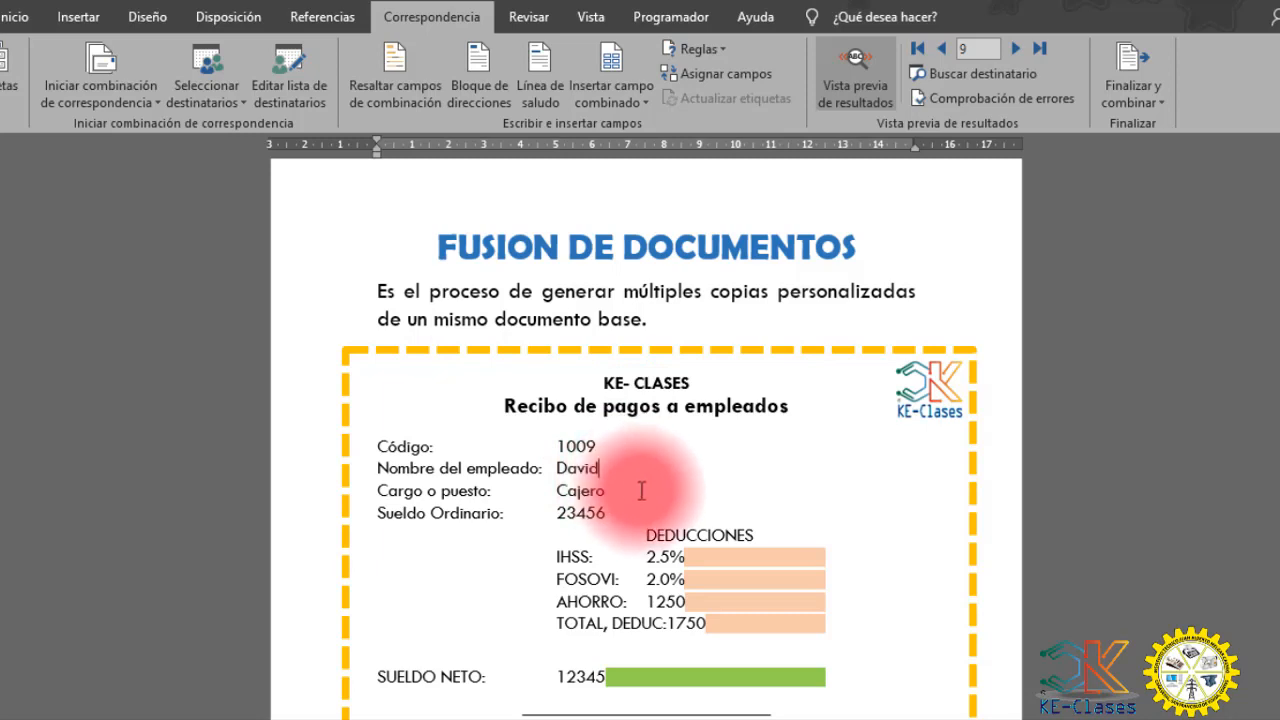
# - Delete the leftover orange and green shaded spaces after the IHSS, FOSOVI, AHORRO, TOTAL, DEDUC and SUELDO NETO fields
pyautogui.scroll(-2, 777, 523)
pyautogui.moveTo(827, 468); pyautogui.dragTo(686, 478)
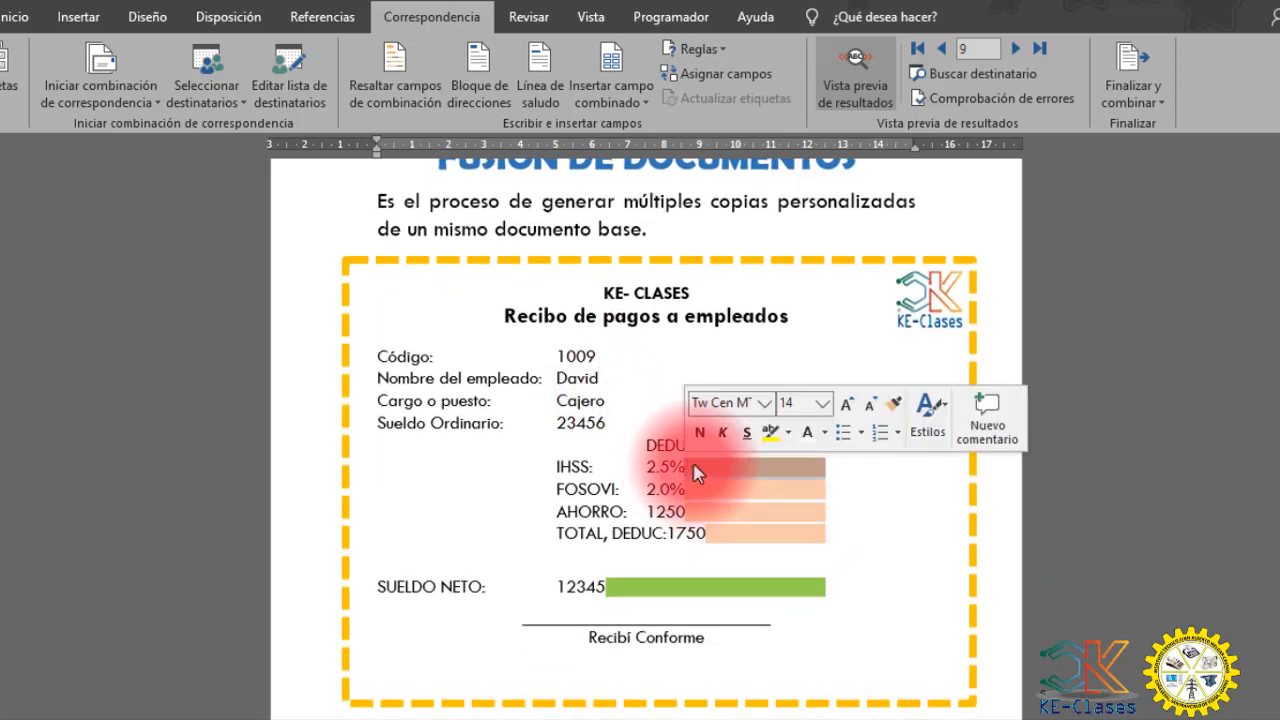
pyautogui.press('Delete')
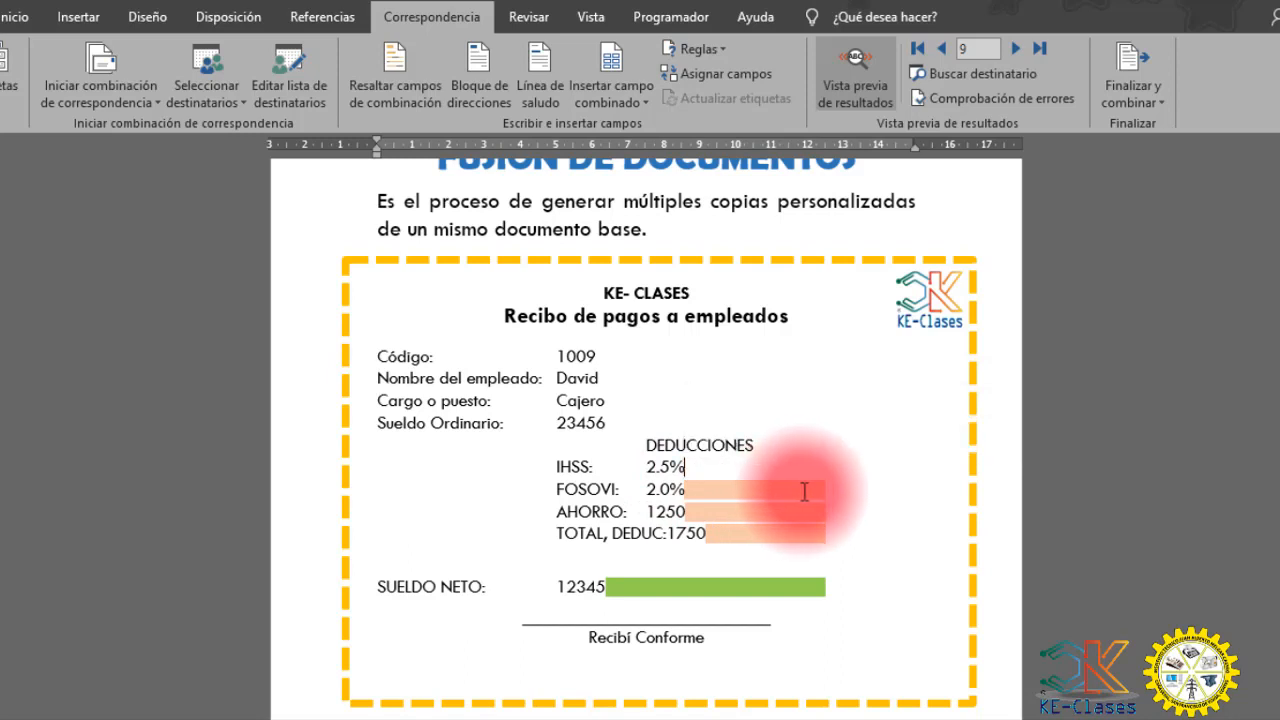
pyautogui.moveTo(825, 491); pyautogui.dragTo(702, 491)
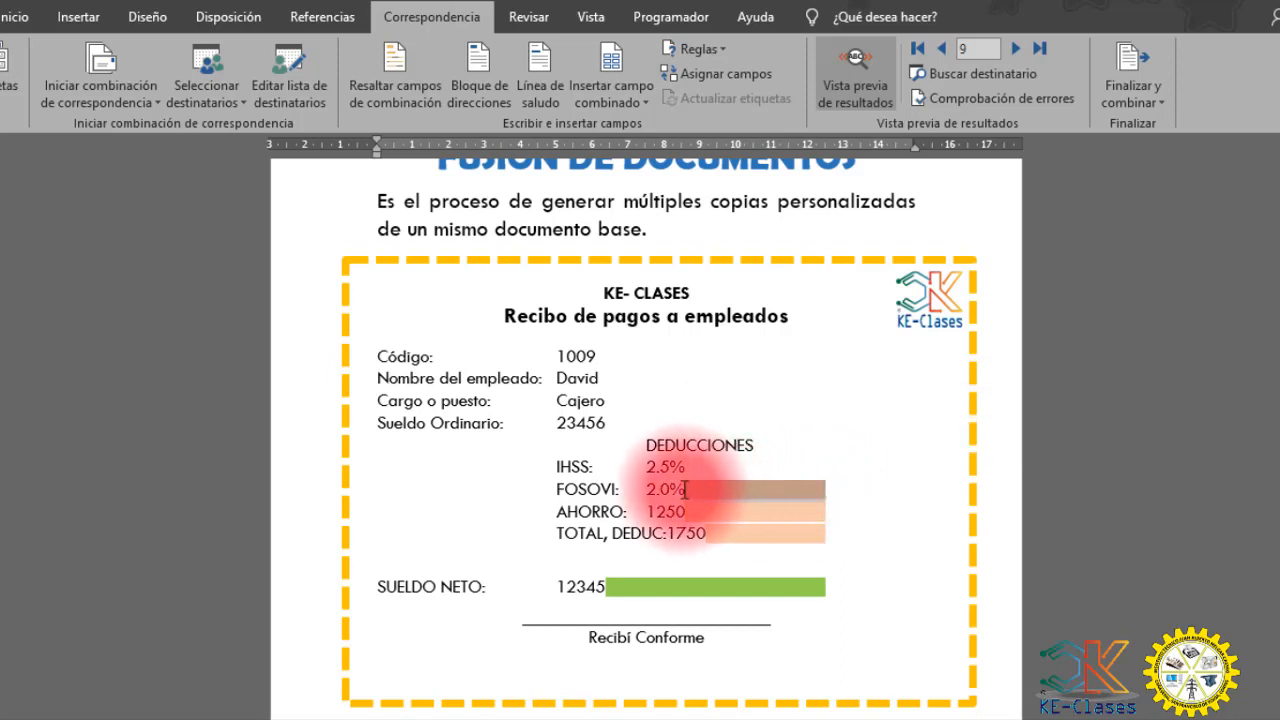
pyautogui.press('Delete')
pyautogui.moveTo(794, 512); pyautogui.dragTo(688, 513)
pyautogui.press('Delete')
pyautogui.moveTo(823, 534); pyautogui.dragTo(706, 534)
pyautogui.press('Delete')
pyautogui.moveTo(826, 588); pyautogui.dragTo(605, 591)
pyautogui.press('Delete')
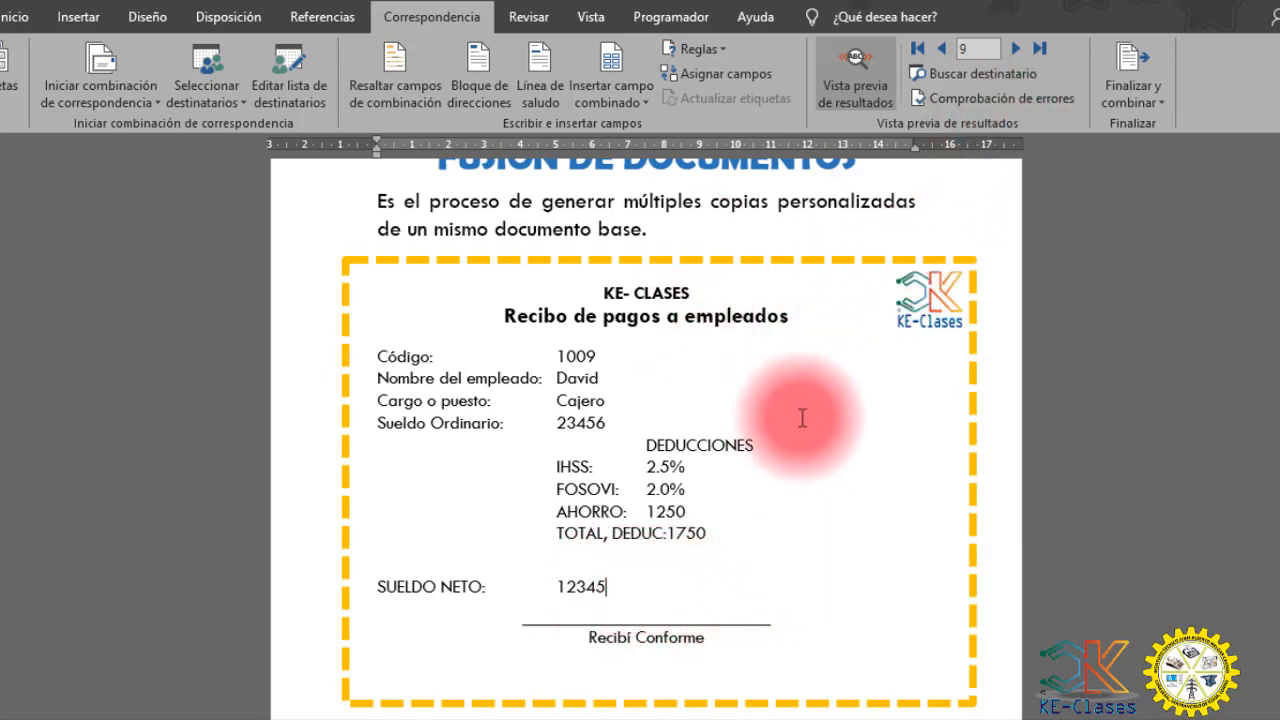
pyautogui.moveTo(757, 534); pyautogui.dragTo(433, 347)
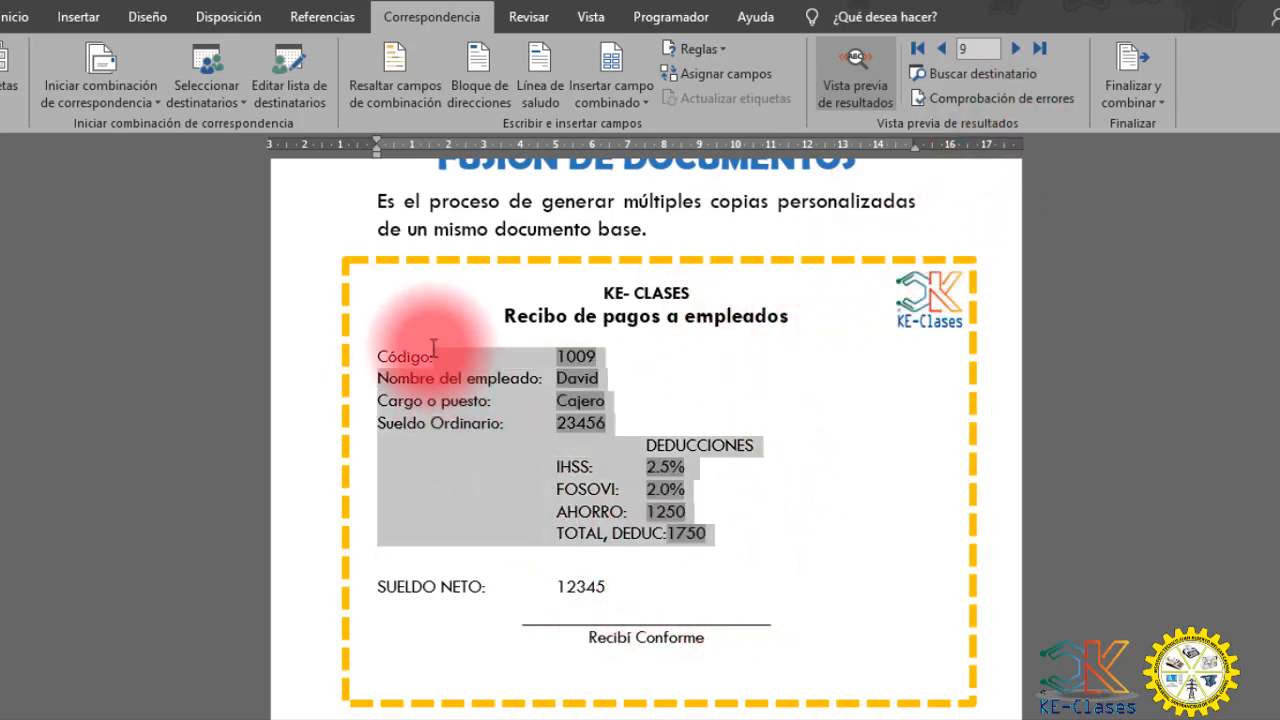
pyautogui.click(778, 484)
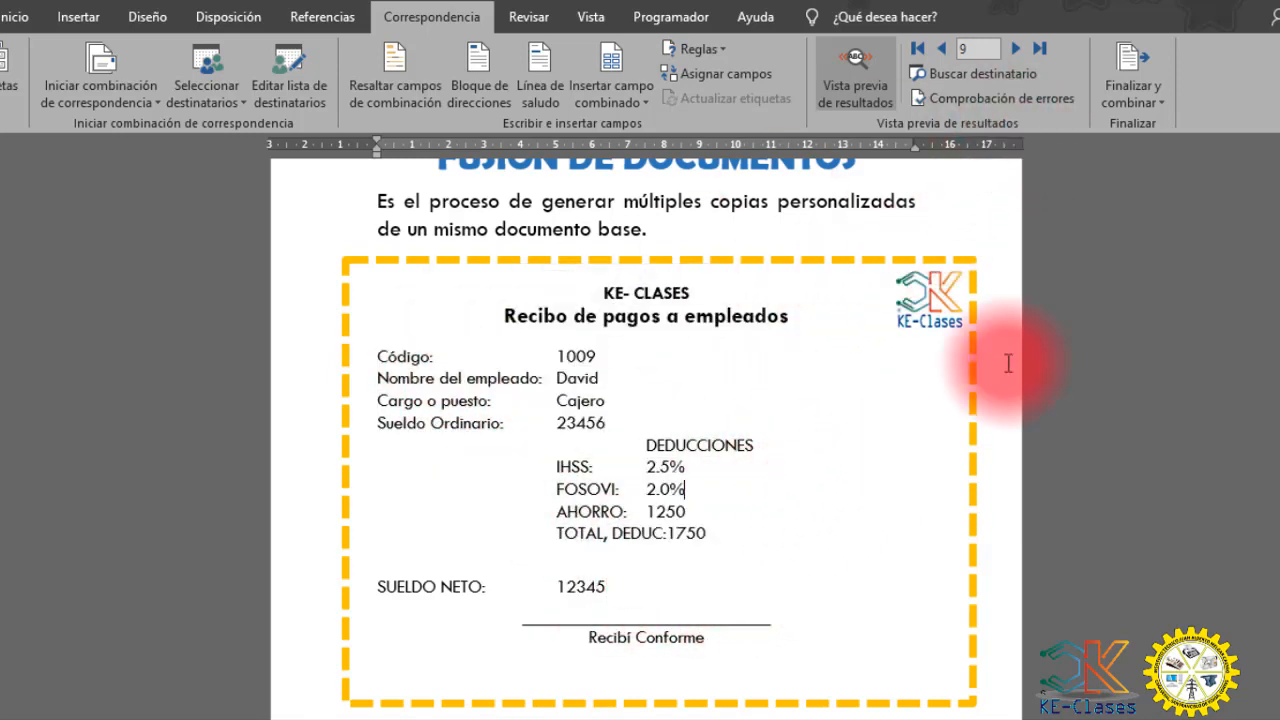
# - Finish the merge by generating editable individual documents for all records (Todos) in a new document
pyautogui.click(1136, 97)
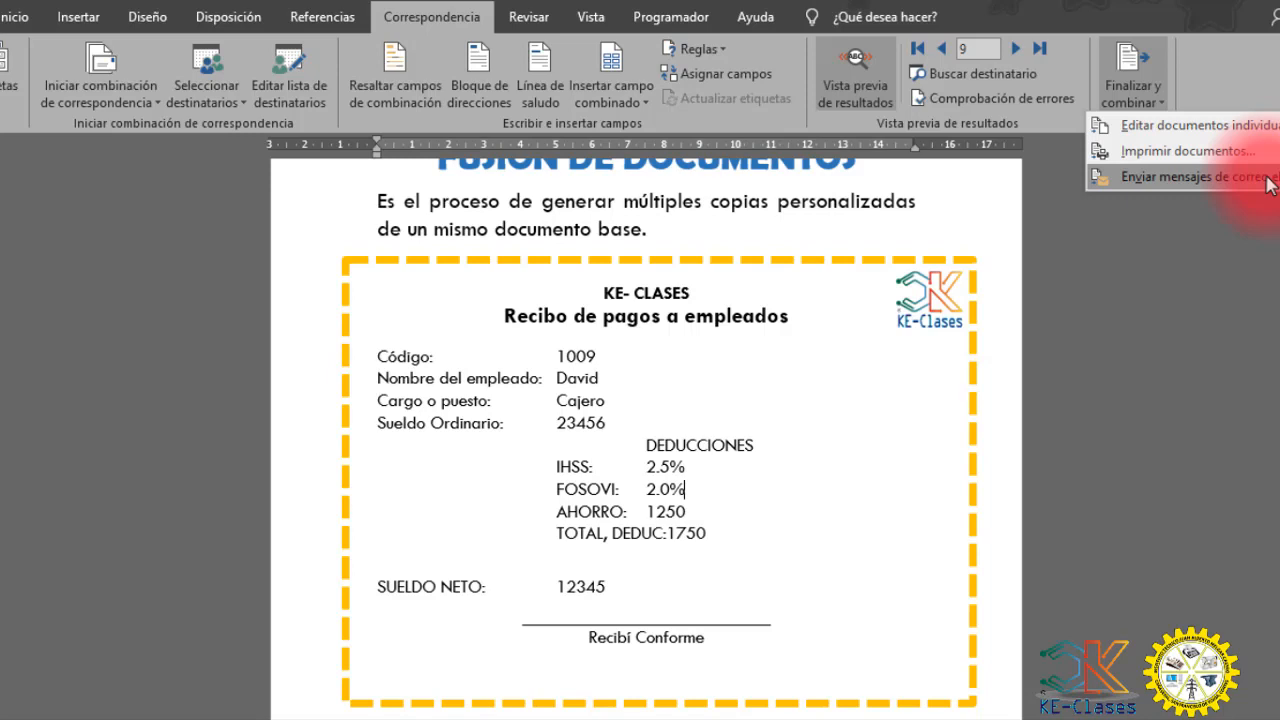
pyautogui.click(1245, 125)
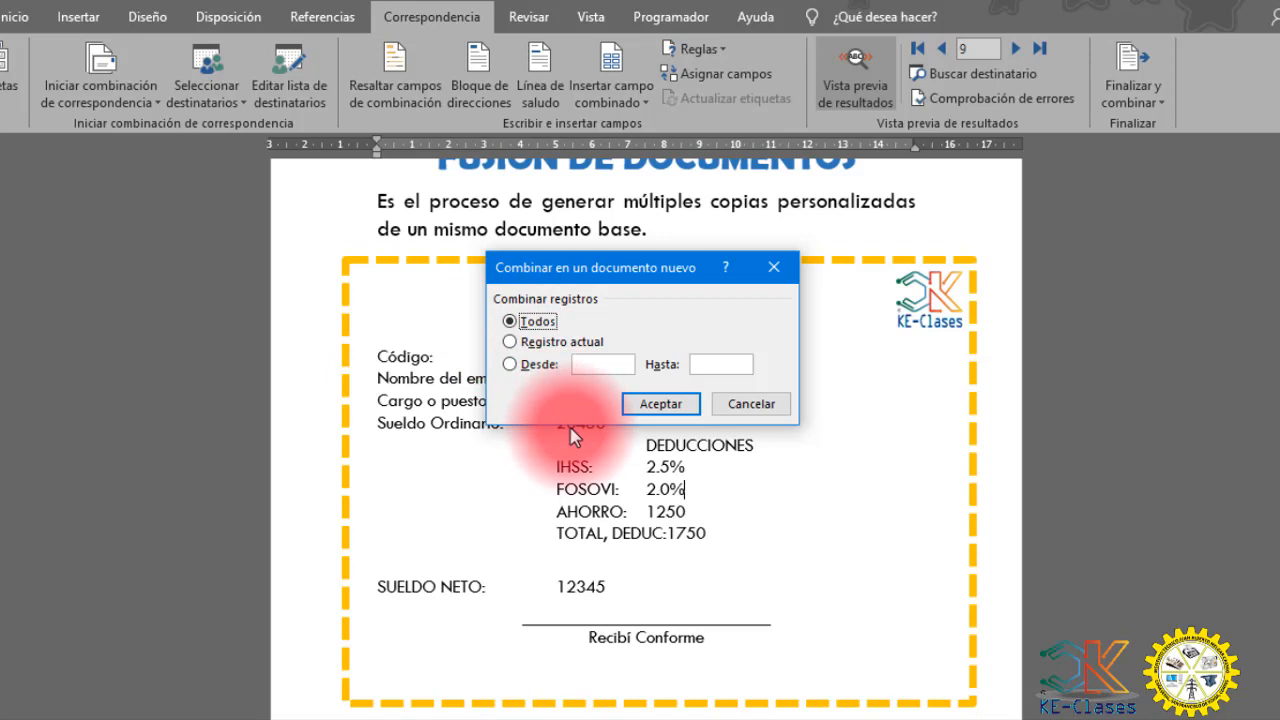
pyautogui.click(659, 404)
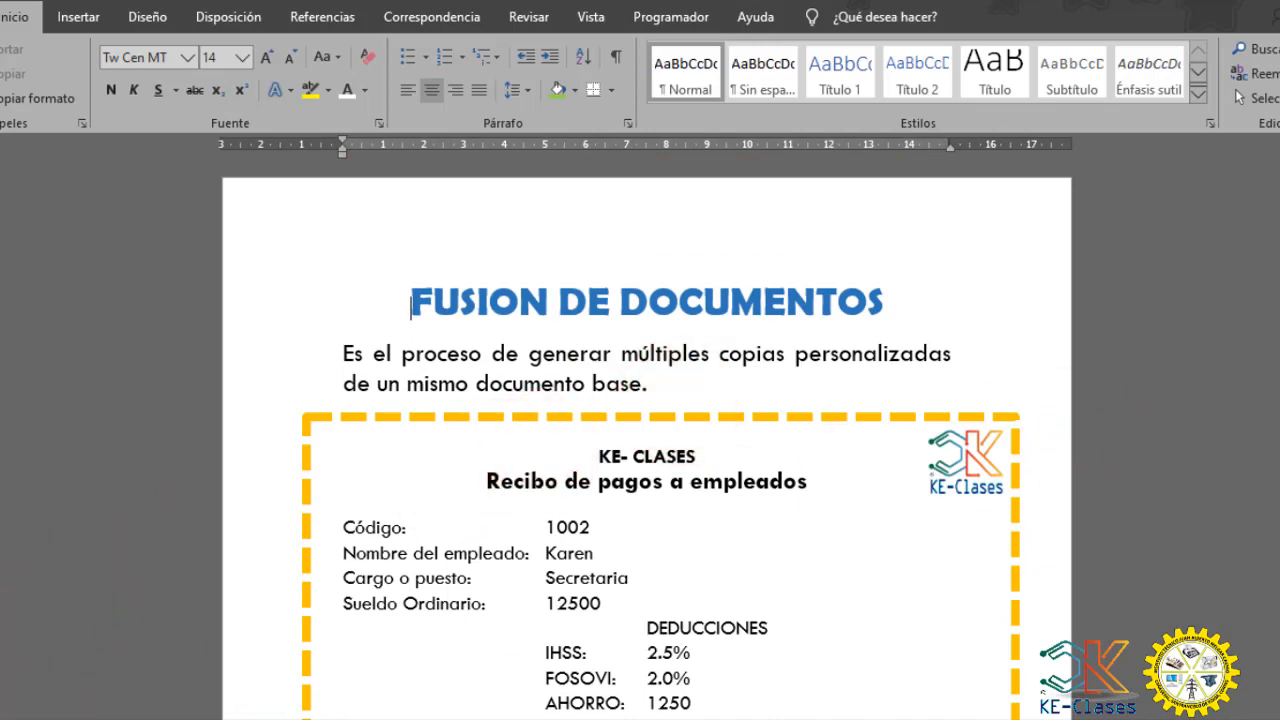
# - Look through the pages of the merged document to check the individual receipts of the different employees
pyautogui.moveTo(1279, 168); pyautogui.dragTo(1279, 385)
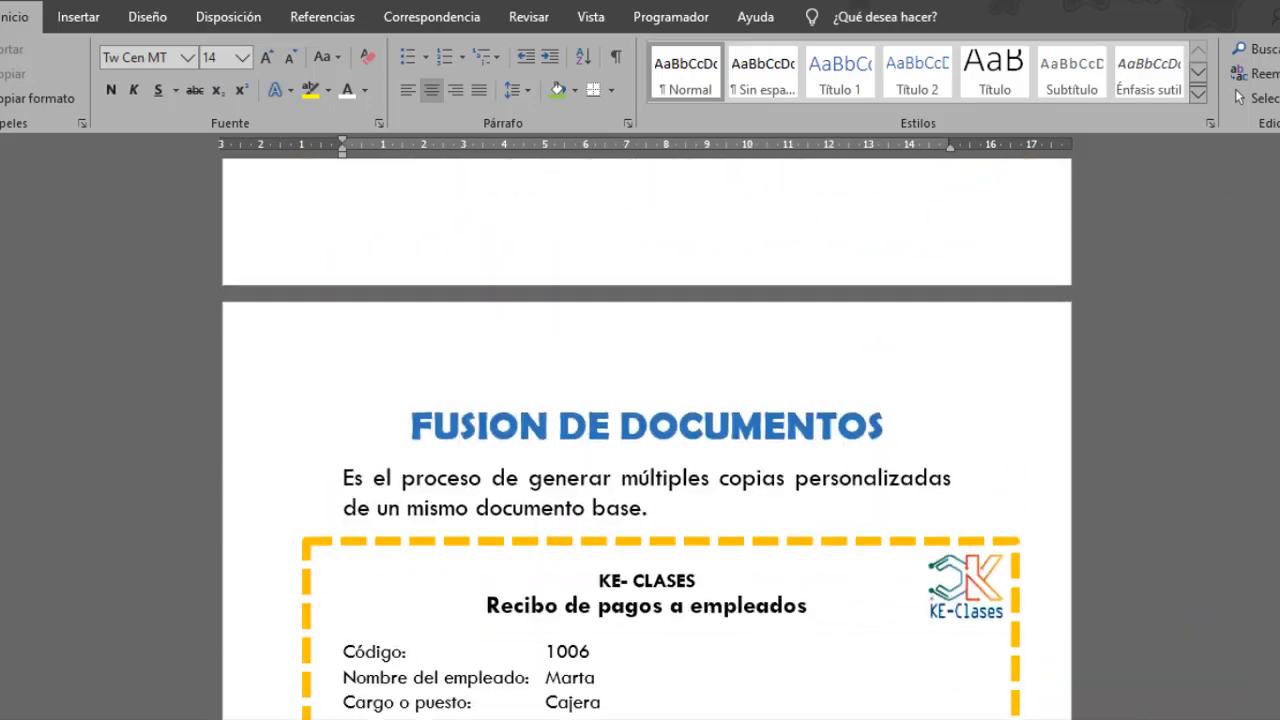
pyautogui.click(1279, 460)
pyautogui.scroll(-6, 1279, 457)
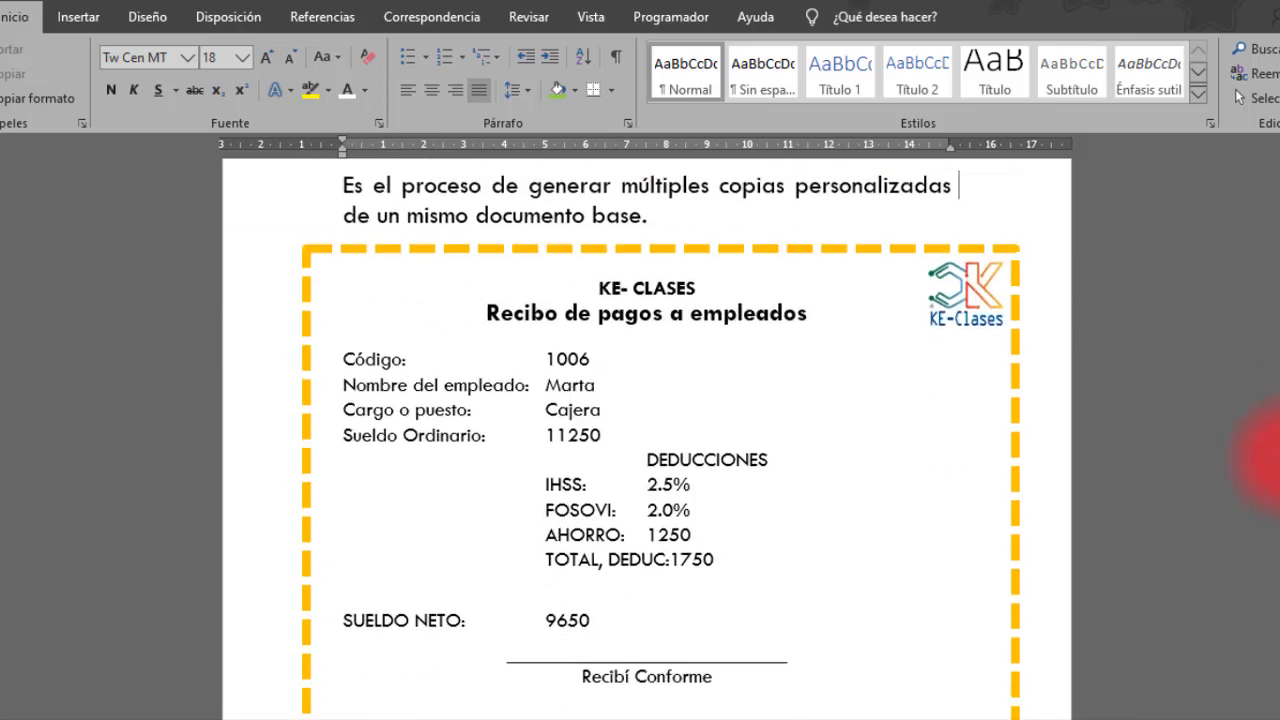
pyautogui.scroll(3, 1279, 450)
pyautogui.scroll(15, 1262, 440)
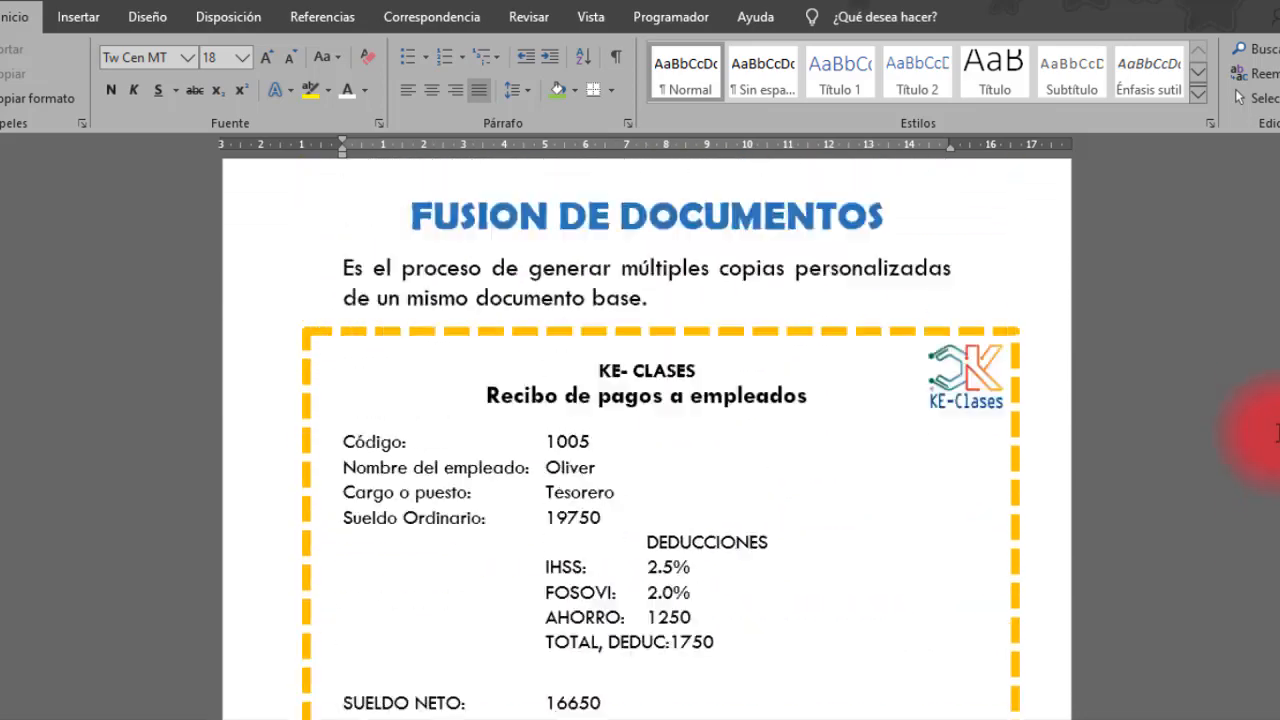
pyautogui.scroll(1, 1279, 430)
pyautogui.moveTo(1279, 372); pyautogui.dragTo(1279, 359)
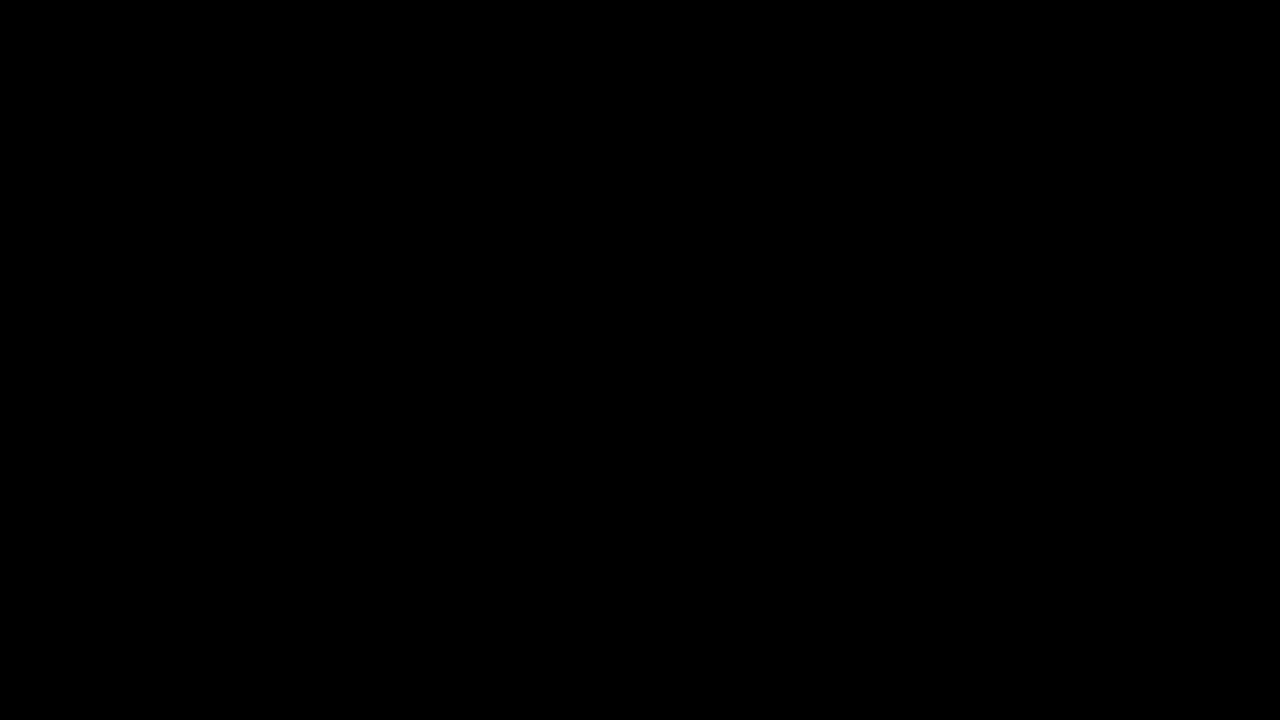